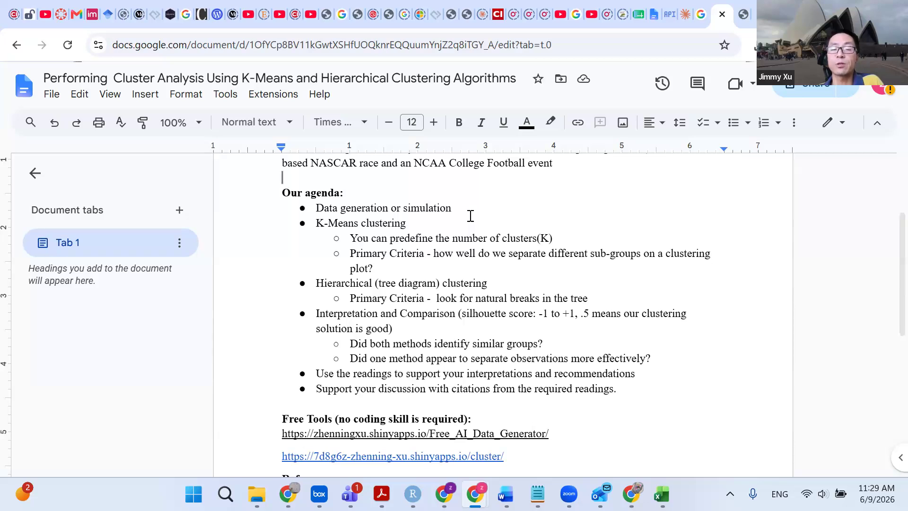
pyautogui.click(402, 227)
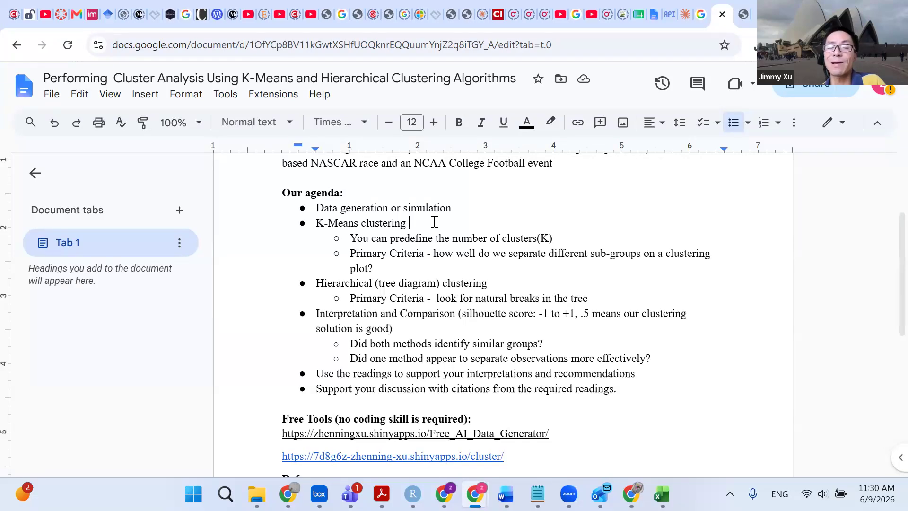
pyautogui.click(415, 265)
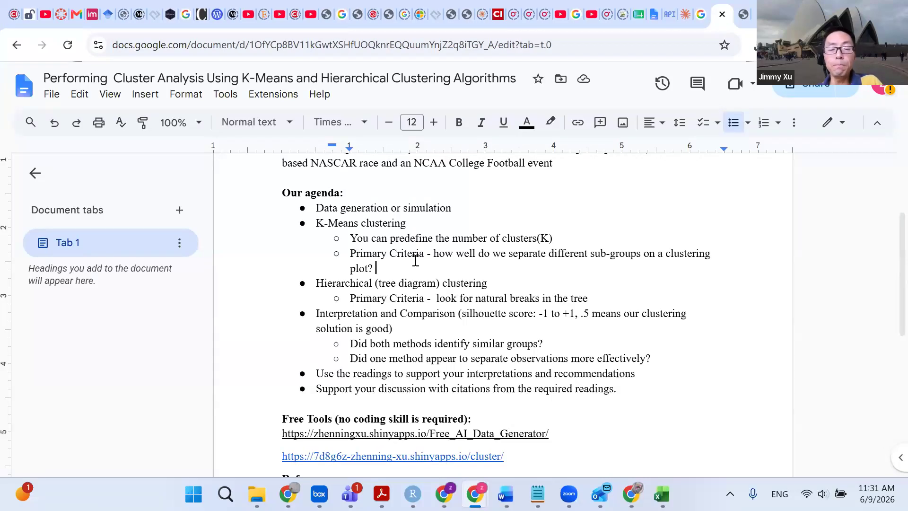
pyautogui.click(496, 283)
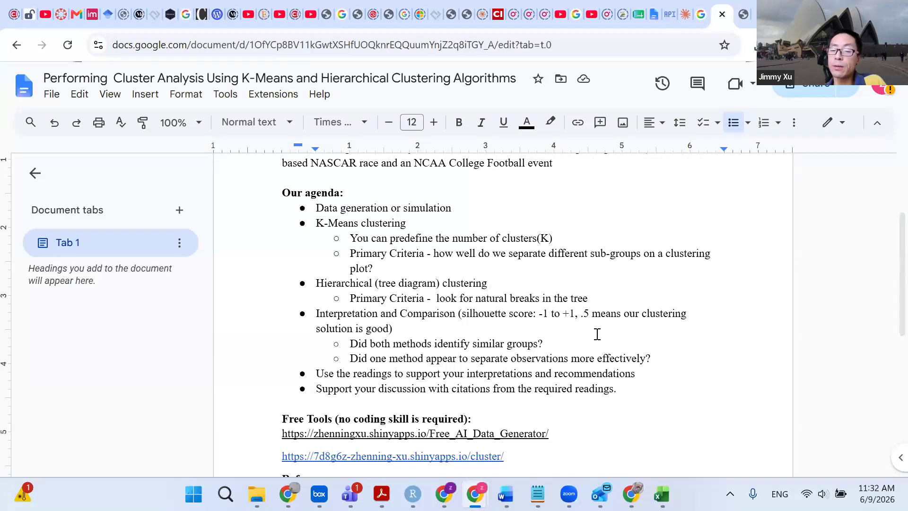
# Write the silhouette score threshold as 0.5 in the Interpretation and Comparison bullet
pyautogui.click(582, 315)
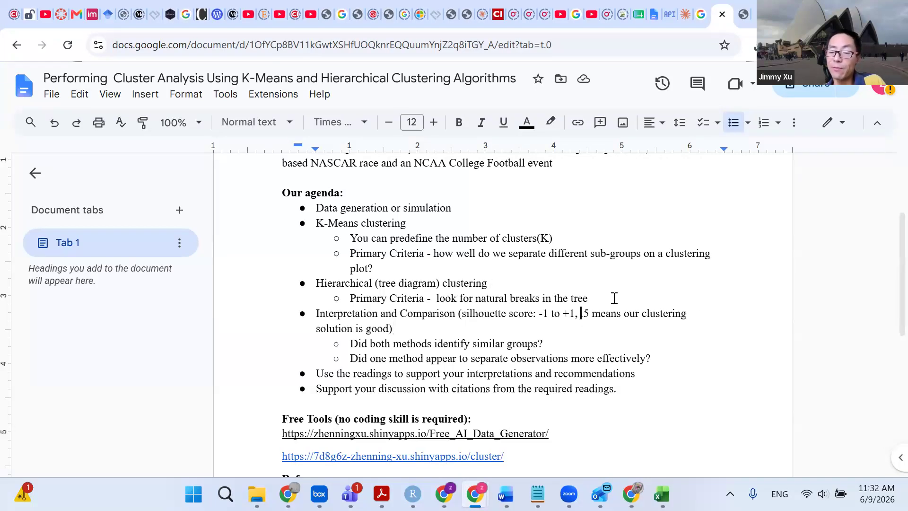
pyautogui.write('0')
pyautogui.click(602, 358)
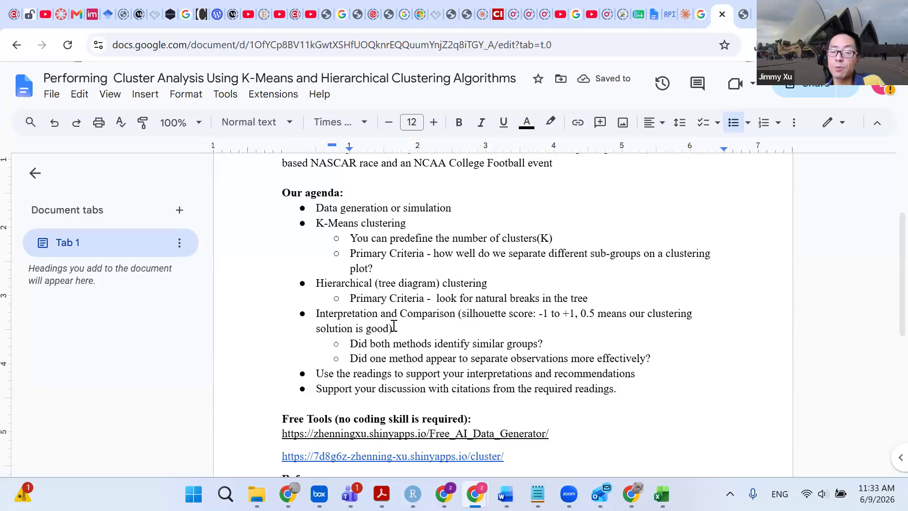
# Insert "for K-means, use" before "silhouette score" in the Interpretation and Comparison bullet
pyautogui.click(459, 314)
pyautogui.write('for K')
pyautogui.write('-means, use')
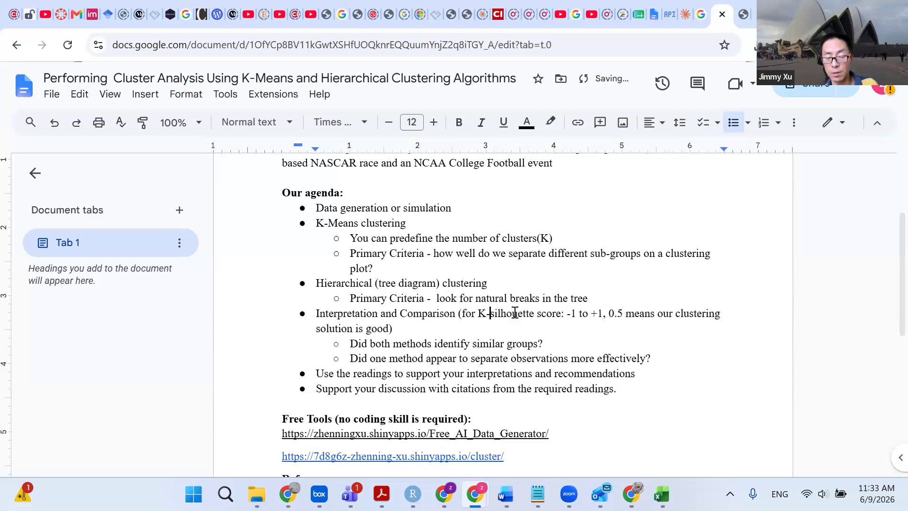
pyautogui.write(' silho')
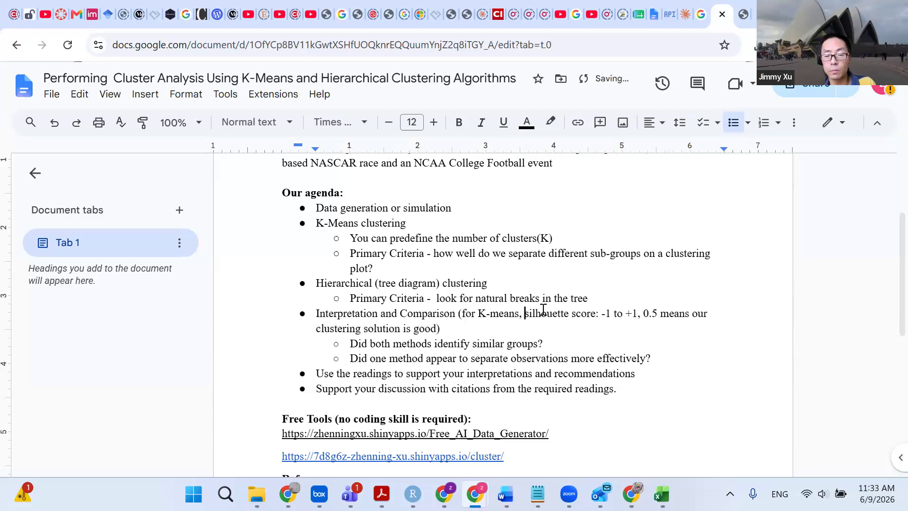
pyautogui.write('uette score:')
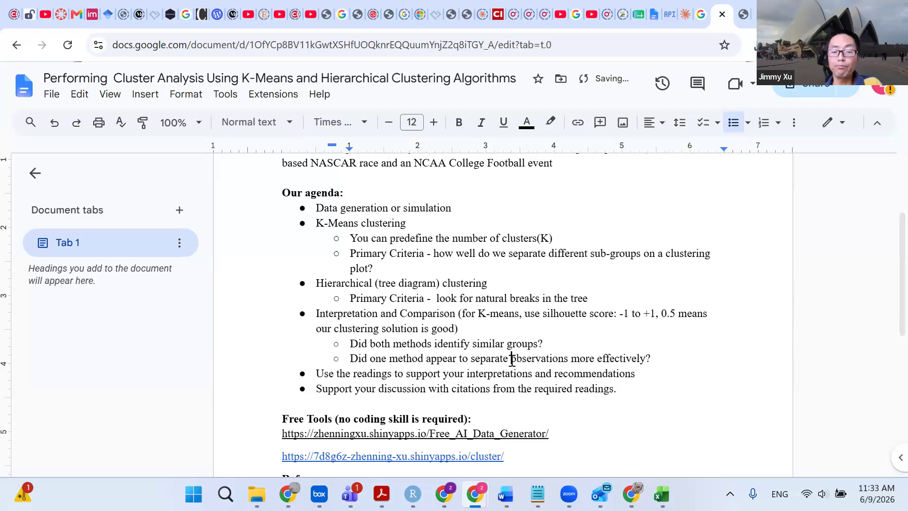
pyautogui.click(535, 334)
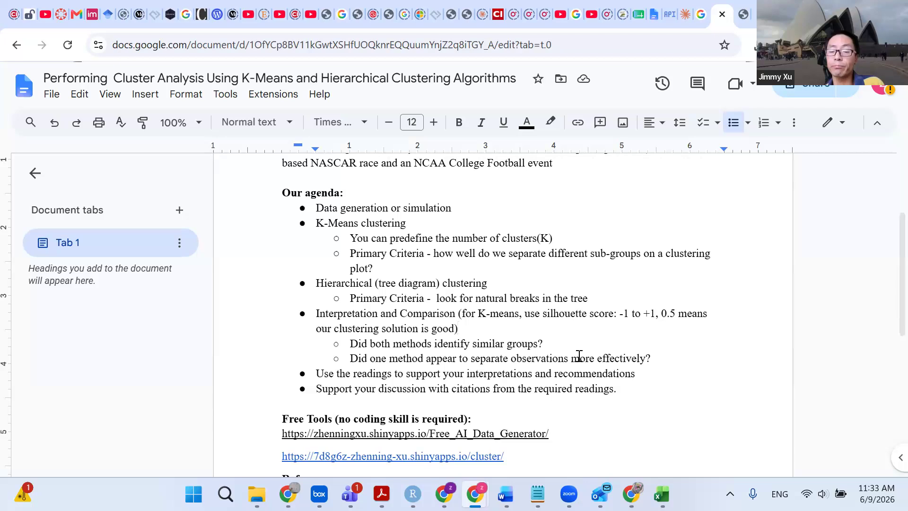
# Review the Free Tools and References sections, marking the academic article entry while reading
pyautogui.scroll(-3, 649, 357)
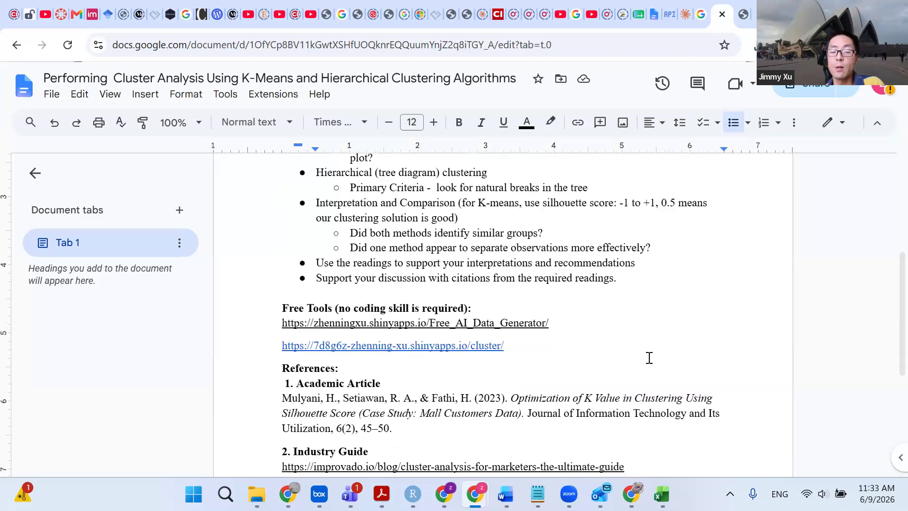
pyautogui.scroll(-3, 649, 357)
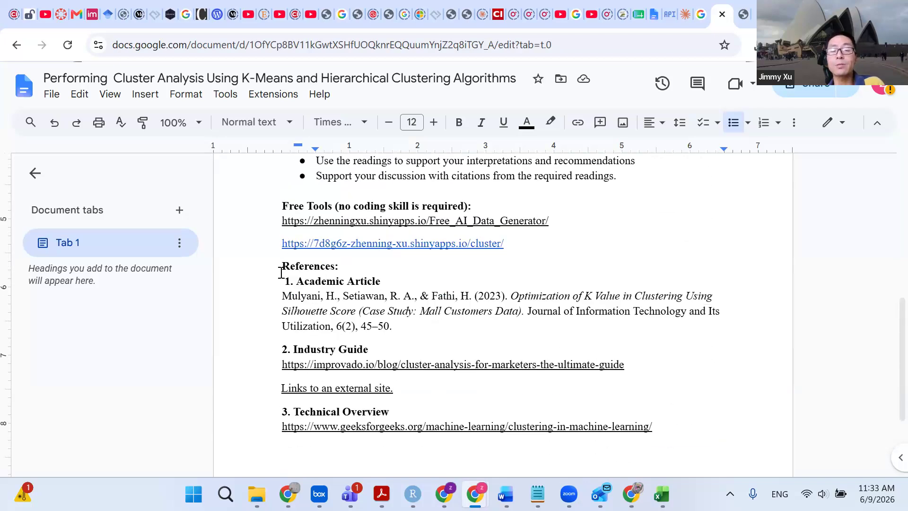
pyautogui.moveTo(281, 273); pyautogui.dragTo(513, 348)
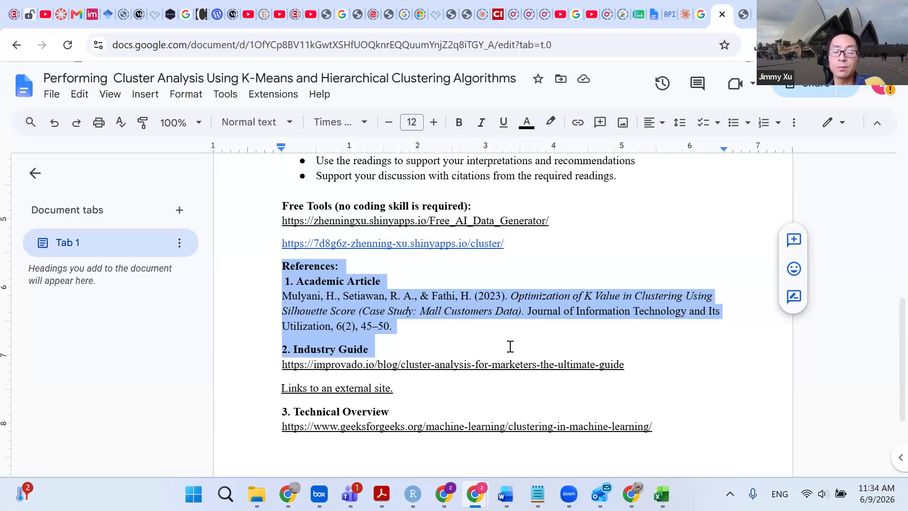
pyautogui.click(426, 326)
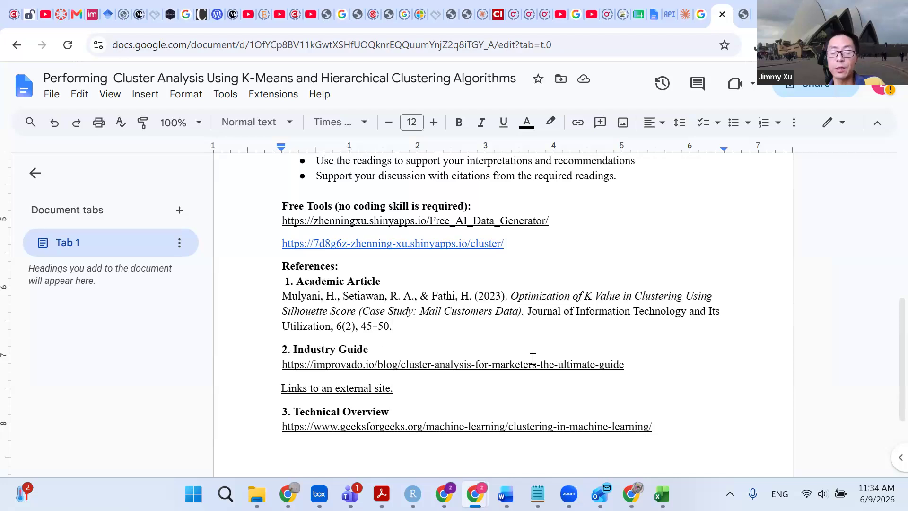
pyautogui.scroll(5, 532, 359)
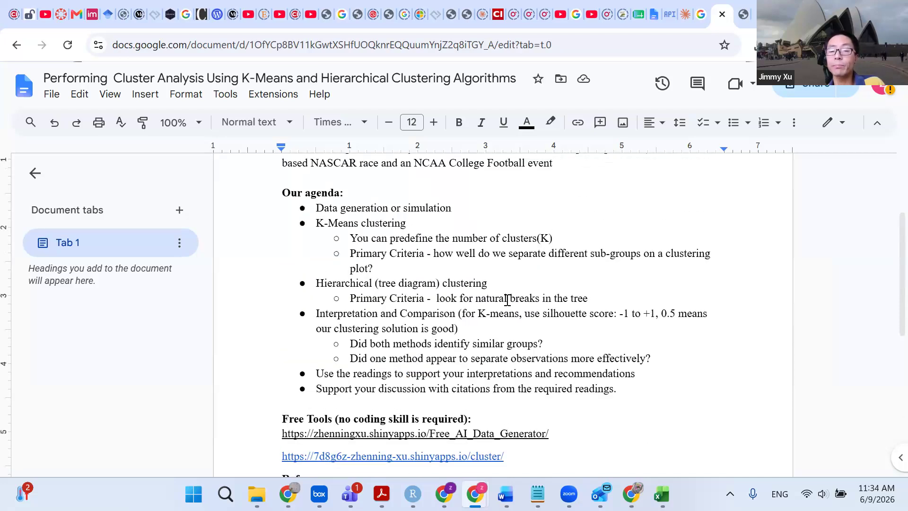
pyautogui.scroll(2, 429, 232)
pyautogui.scroll(-4, 425, 235)
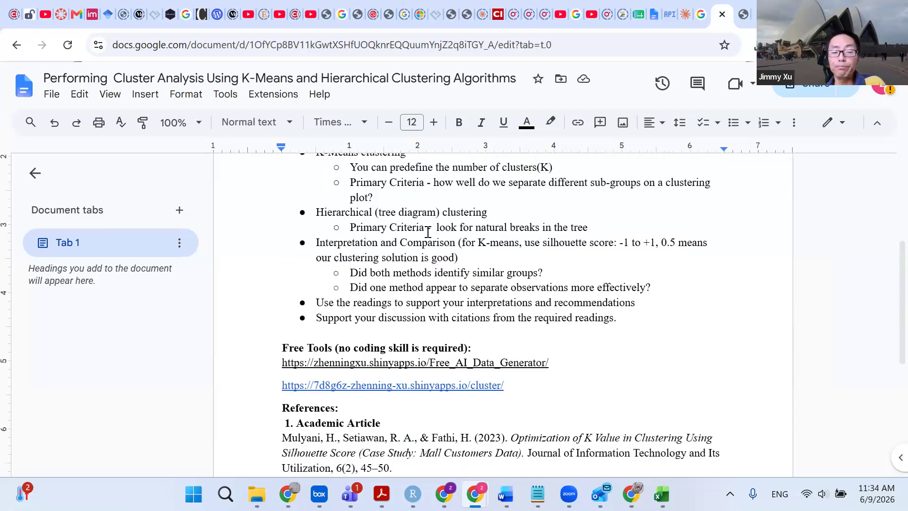
# Underline "no coding skill is required):" in the Free Tools heading
pyautogui.moveTo(338, 348); pyautogui.dragTo(471, 349)
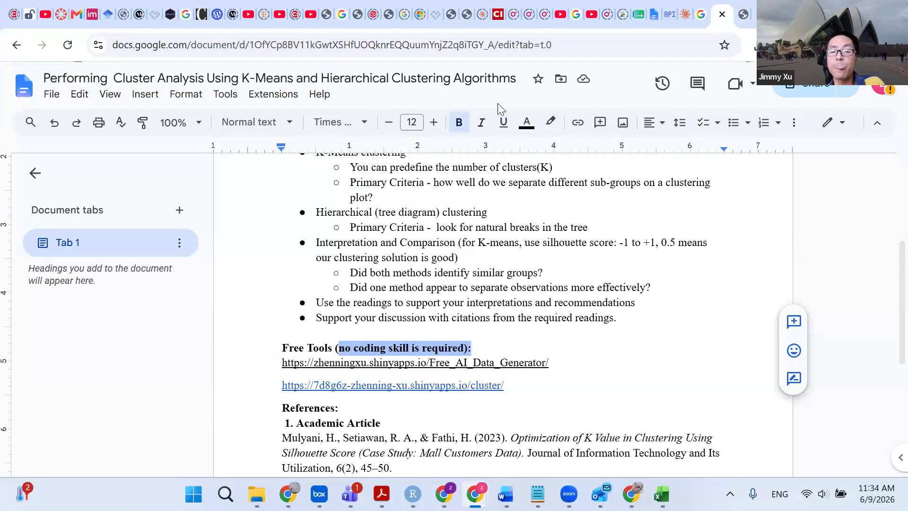
pyautogui.click(504, 123)
pyautogui.click(473, 362)
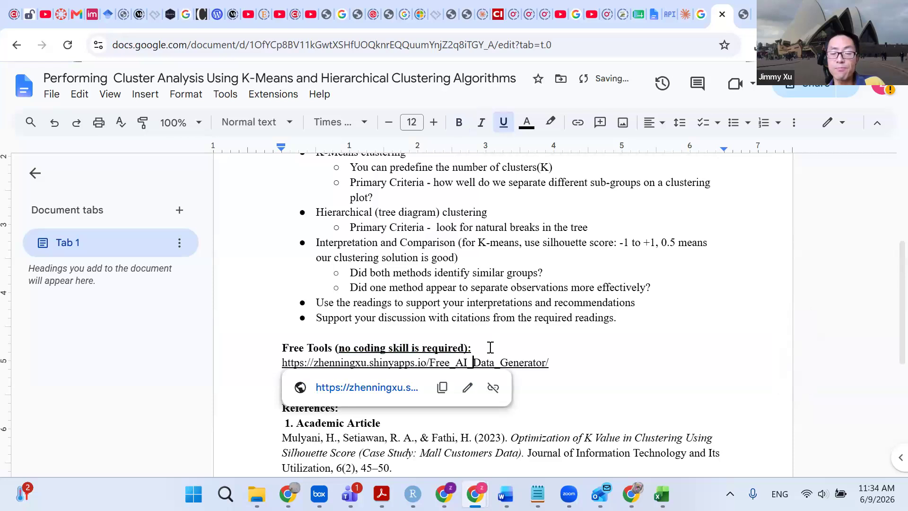
pyautogui.click(491, 347)
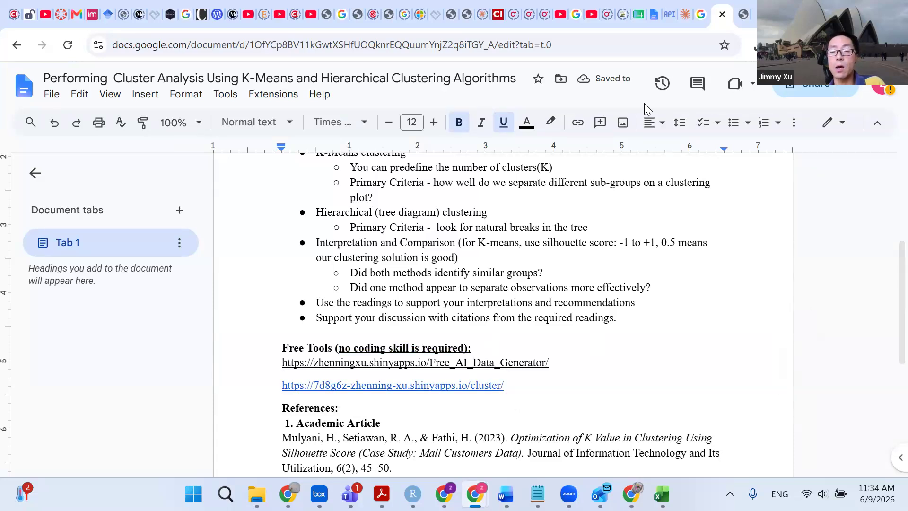
# Copy the Free_AI_Data_Generator web address listed under Free Tools
pyautogui.scroll(3, 516, 290)
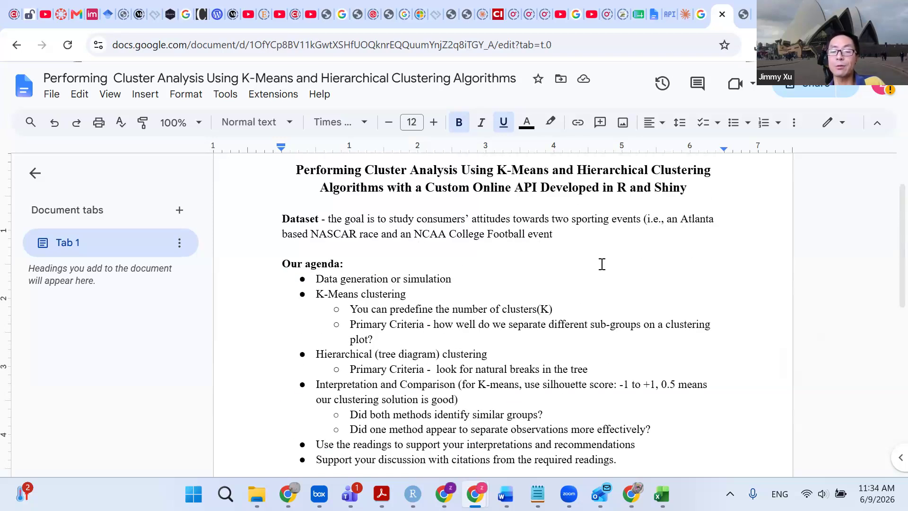
pyautogui.scroll(-2, 602, 264)
pyautogui.scroll(-2, 602, 264)
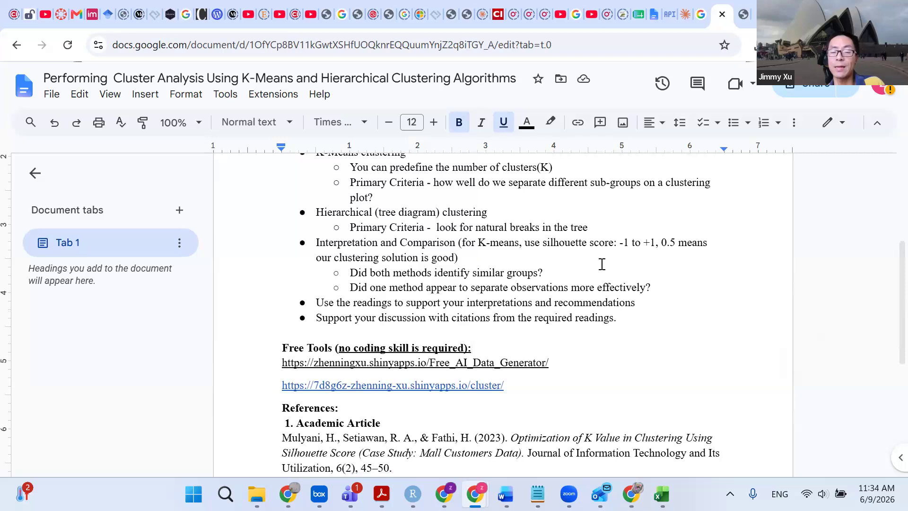
pyautogui.scroll(2, 602, 264)
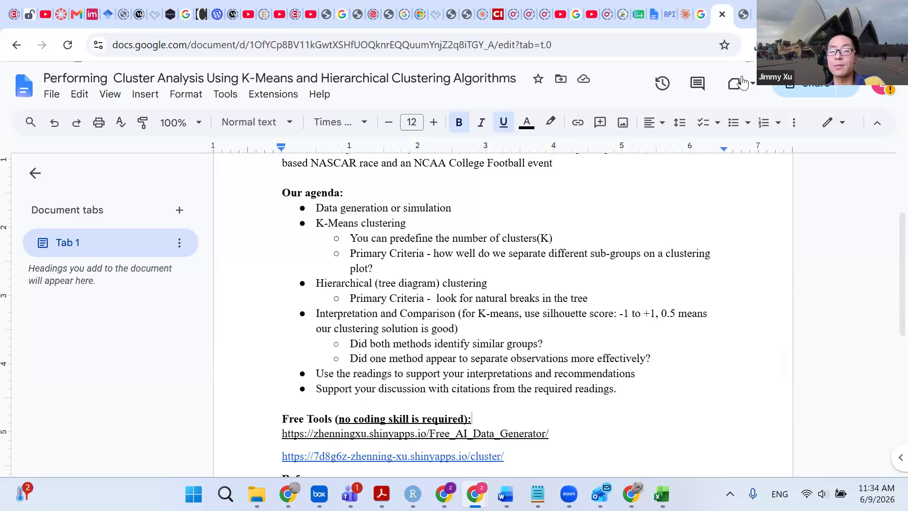
pyautogui.scroll(-3, 464, 270)
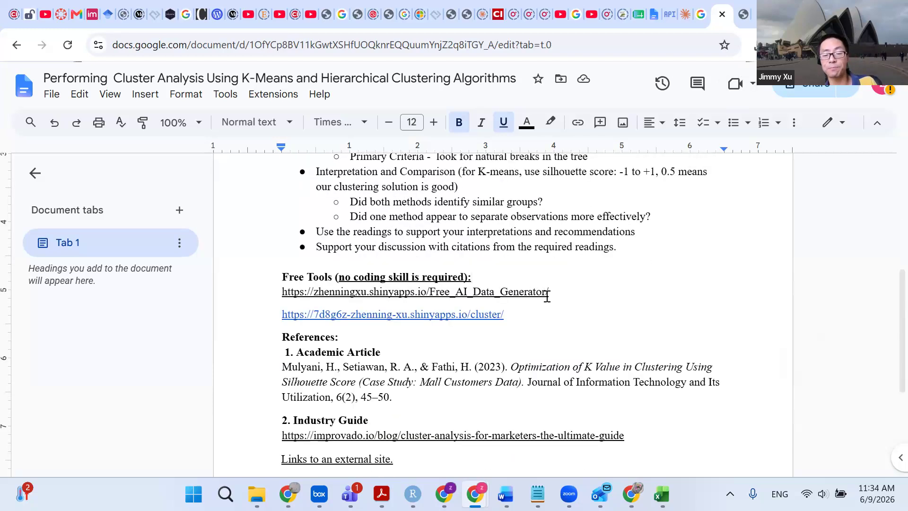
pyautogui.moveTo(547, 296); pyautogui.dragTo(283, 292)
pyautogui.hotkey('ctrl', 'c')
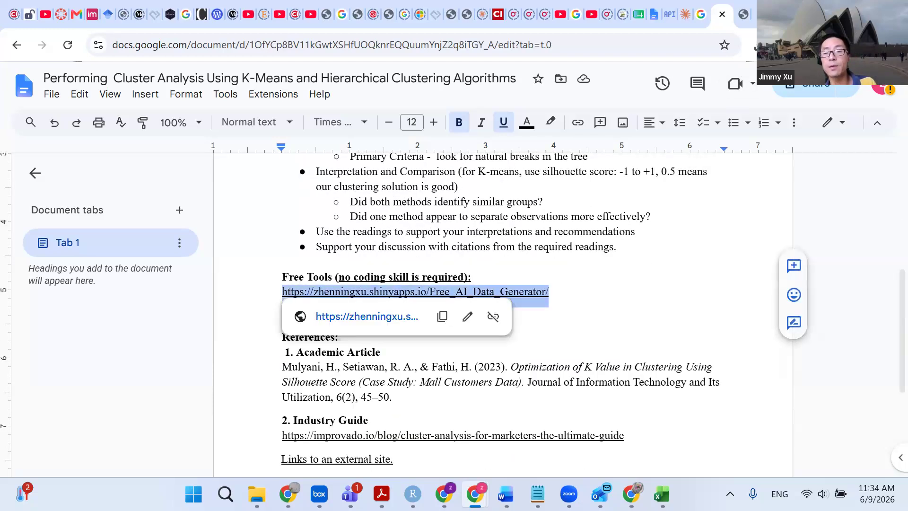
# Open the copied data generator address in the browser tab that holds the clustering app
pyautogui.scroll(3, 478, 174)
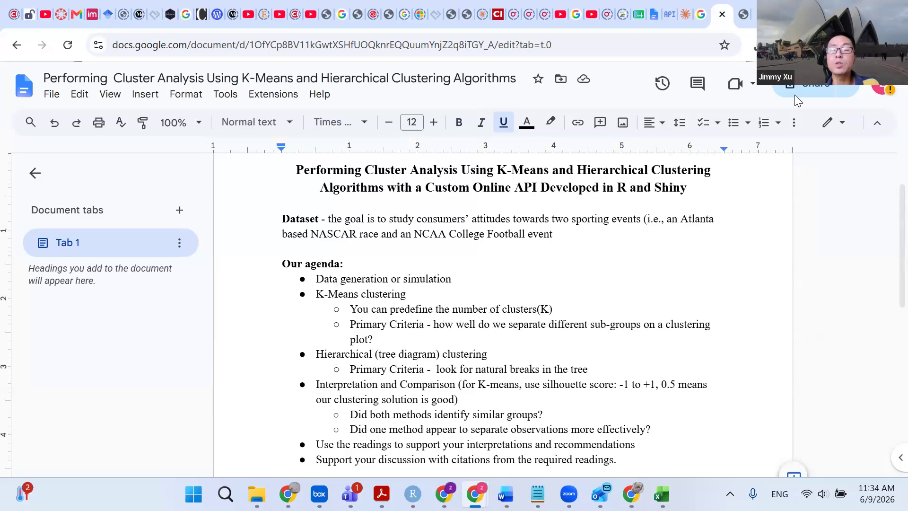
pyautogui.doubleClick(349, 264)
pyautogui.click(740, 23)
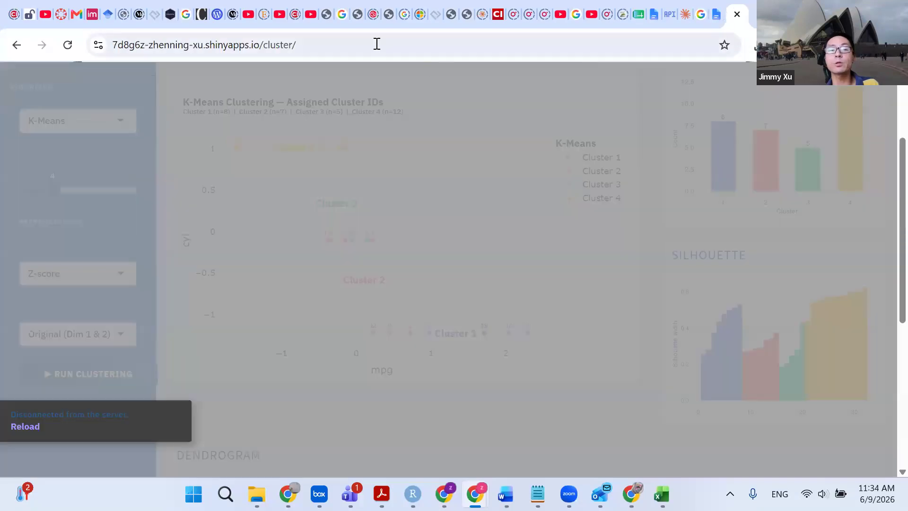
pyautogui.click(376, 44)
pyautogui.hotkey('ctrl', 'v')
pyautogui.press('Return')
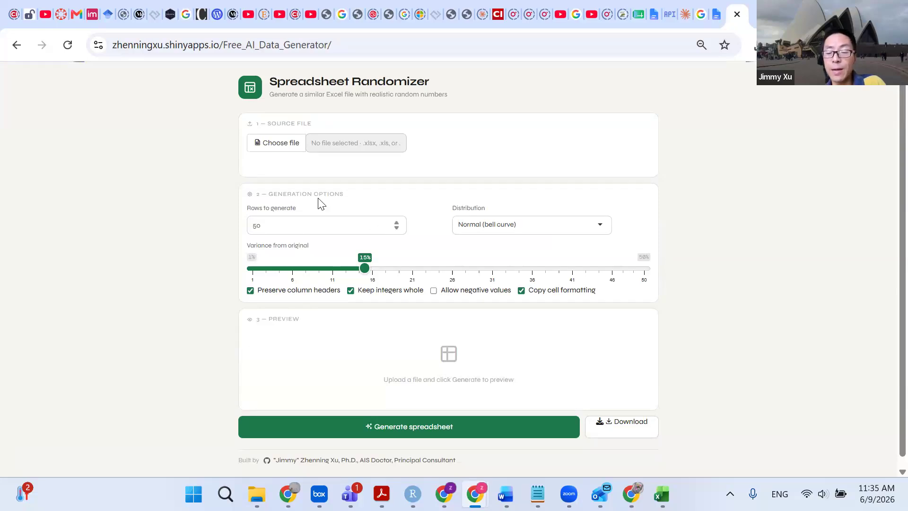
# Switch to the segmentation_analysis_ncaa_nascar workbook in Excel, examine its NASCAR and NCAA_College_Football columns, and return to the data generator in Chrome
pyautogui.moveTo(662, 494)
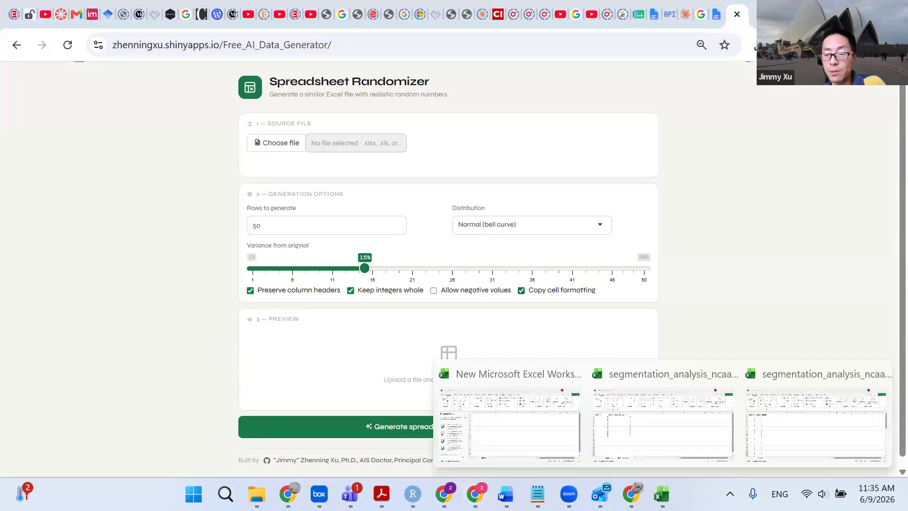
pyautogui.click(637, 436)
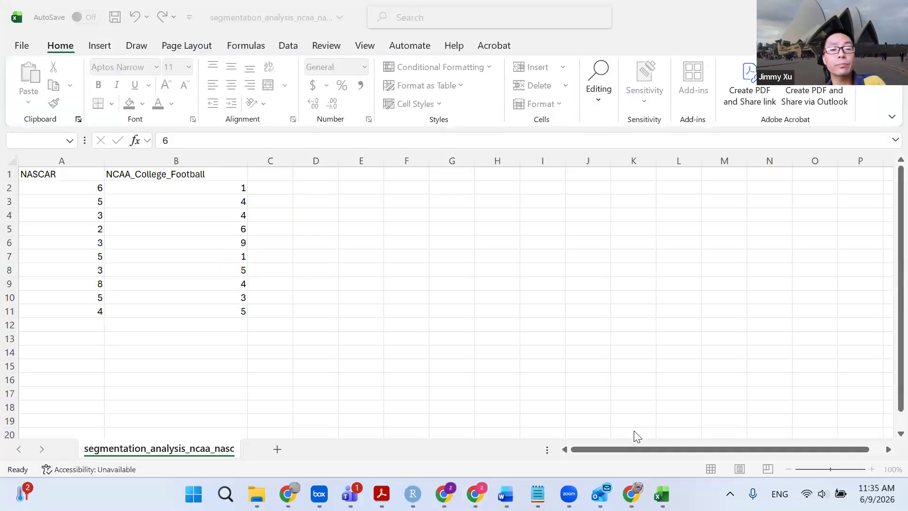
pyautogui.click(353, 23)
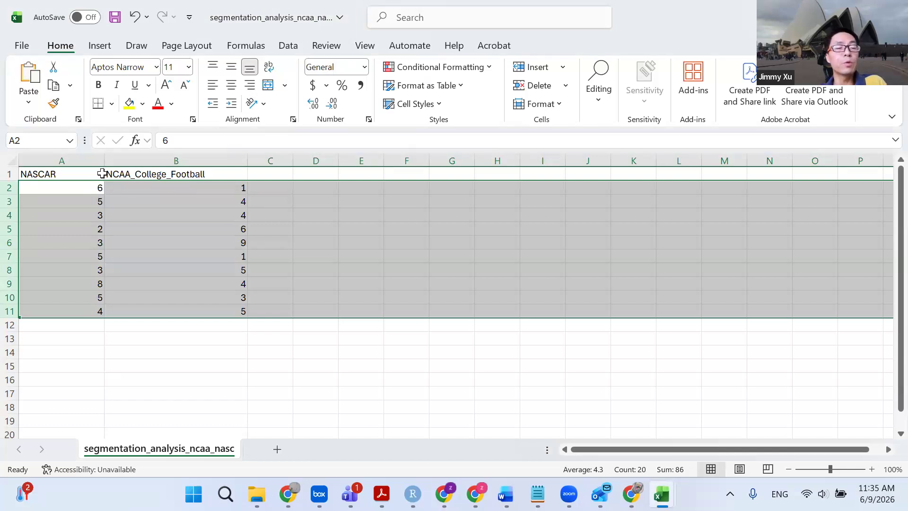
pyautogui.click(49, 169)
pyautogui.moveTo(52, 154); pyautogui.dragTo(189, 160)
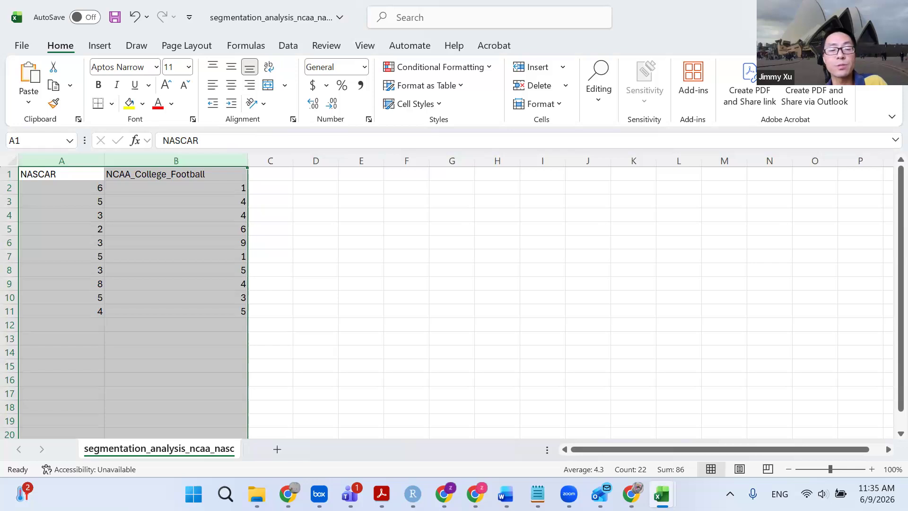
pyautogui.click(857, 17)
pyautogui.click(680, 81)
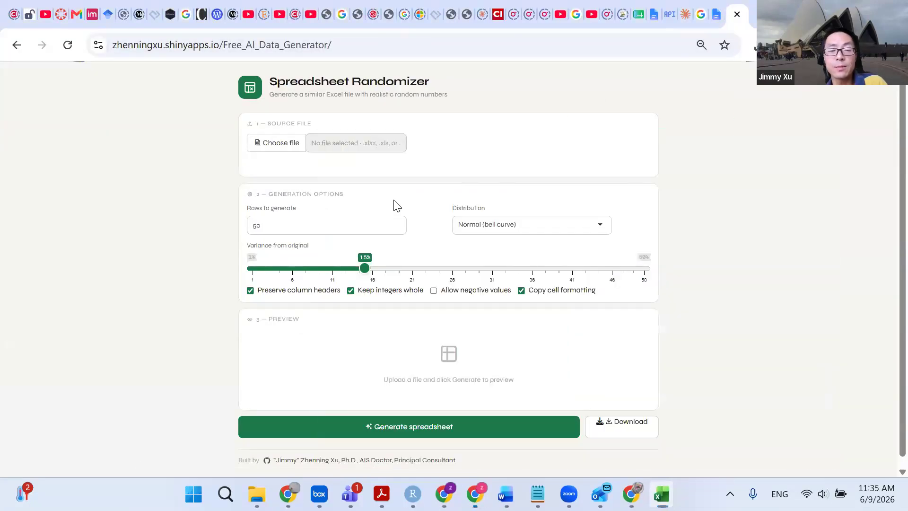
# Upload segmentation_analysis_ncaa_nascar from the clustering folder as the source file
pyautogui.click(263, 141)
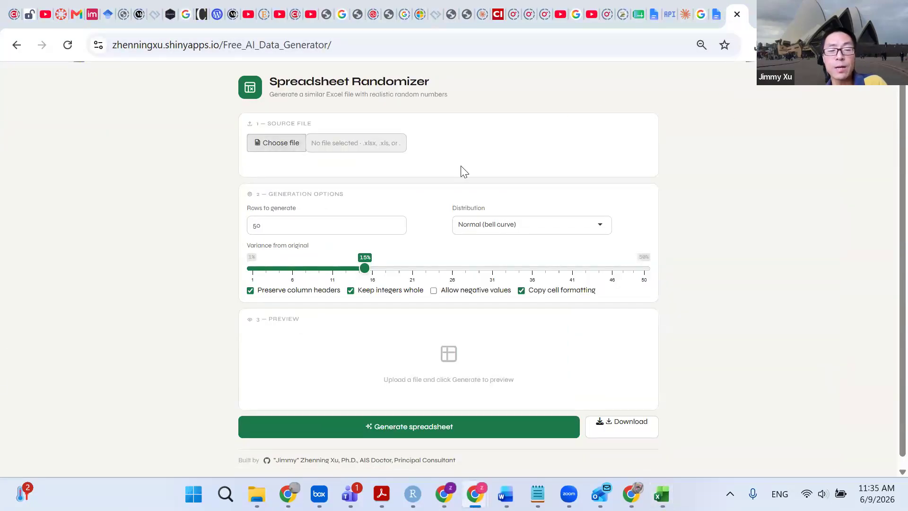
pyautogui.click(267, 338)
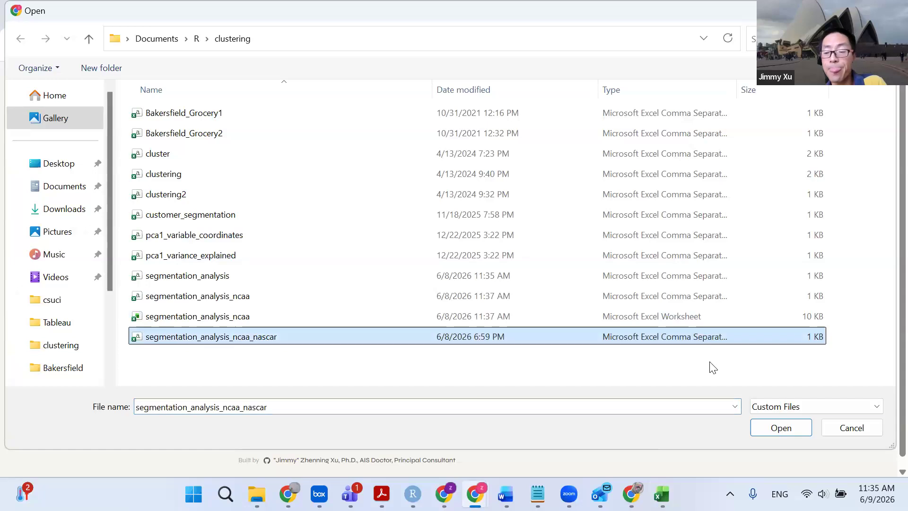
pyautogui.click(794, 431)
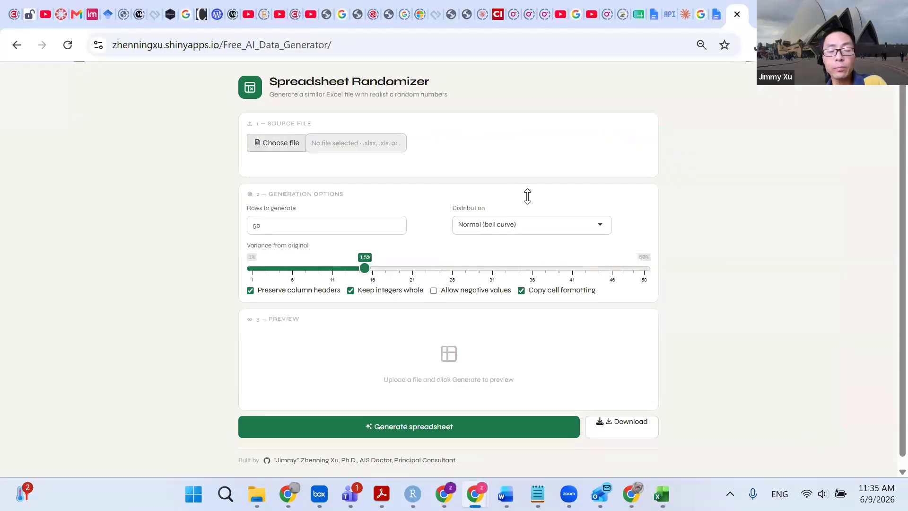
# Set the generation options to 60 rows with a 5% variance from the original
pyautogui.click(273, 241)
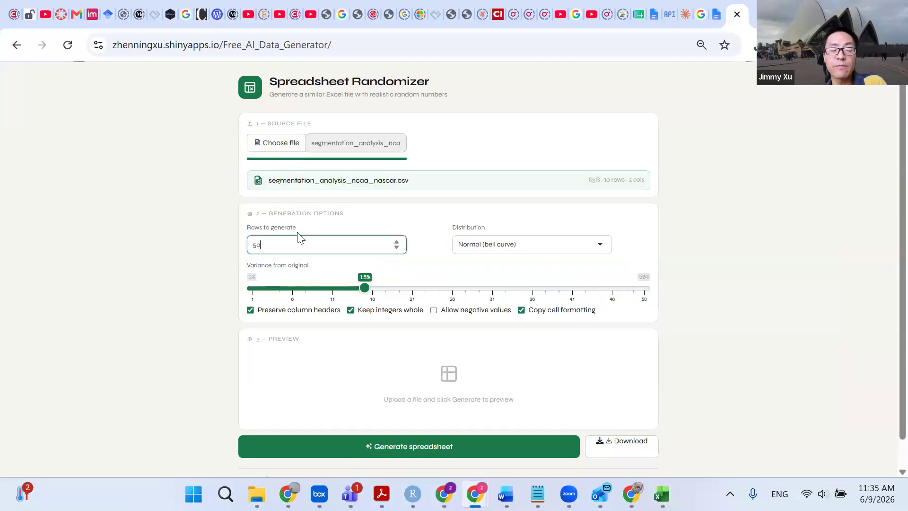
pyautogui.doubleClick(255, 246)
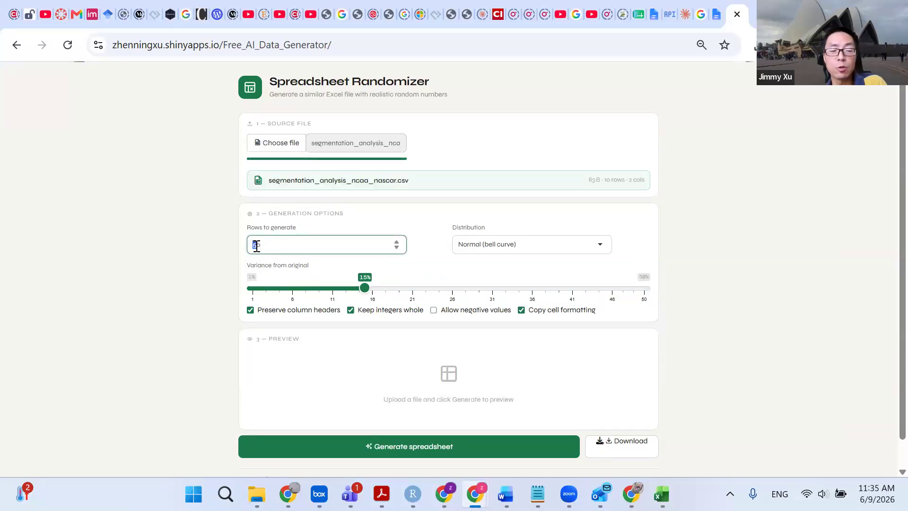
pyautogui.write('60')
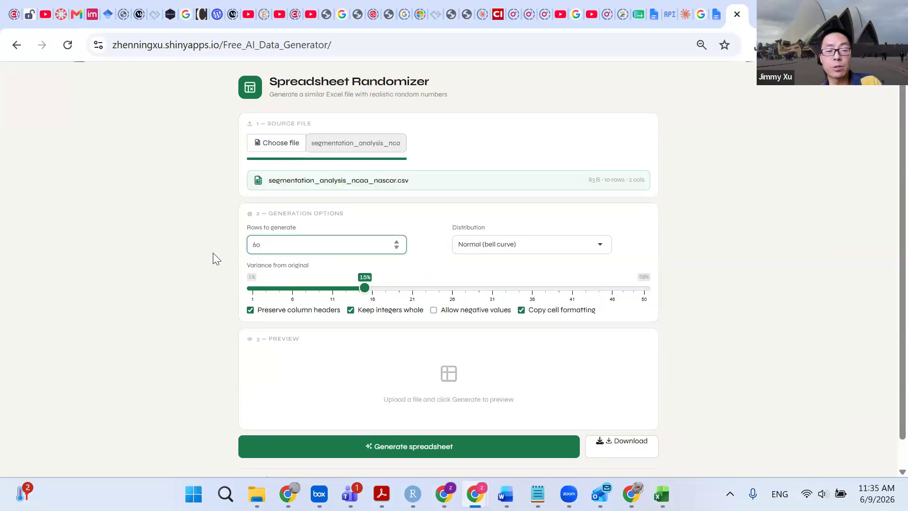
pyautogui.click(217, 259)
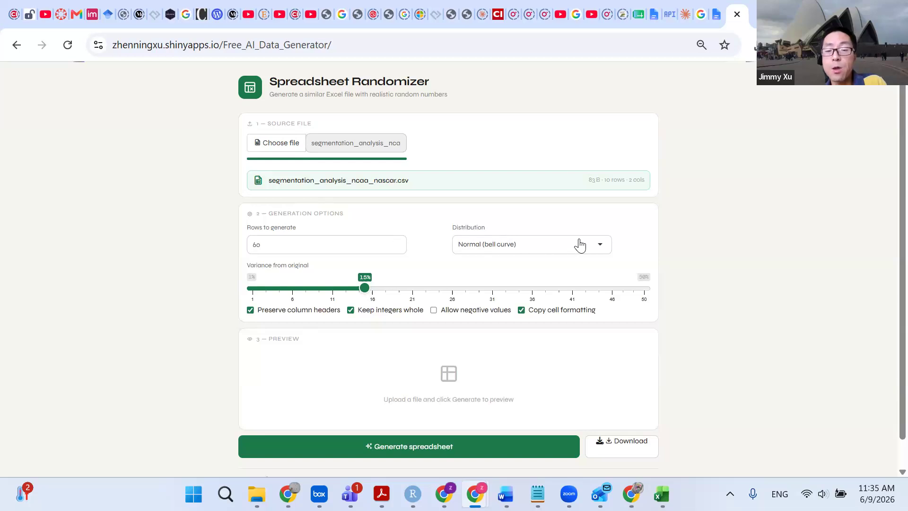
pyautogui.moveTo(363, 289); pyautogui.dragTo(283, 295)
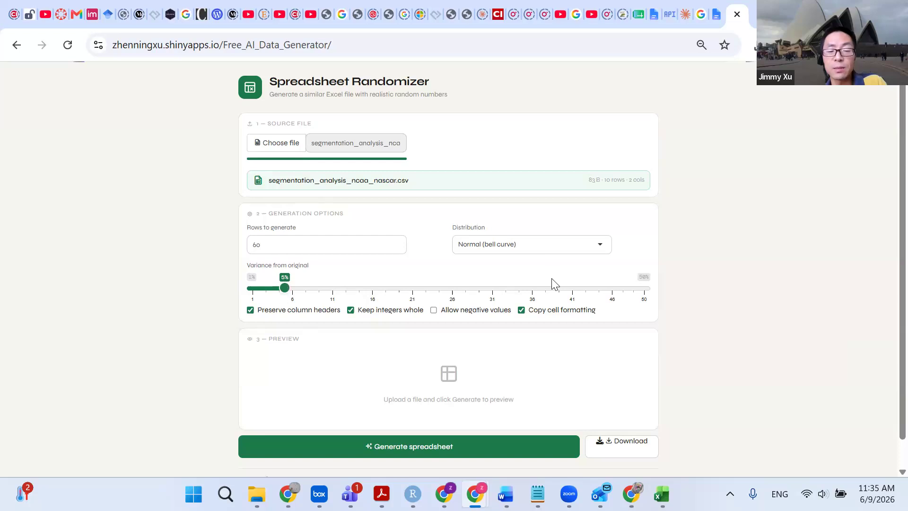
# Generate the randomized spreadsheet and open its downloaded segmentation_analysis_ncaa_nascar_randomized (1) workbook
pyautogui.scroll(-1, 554, 284)
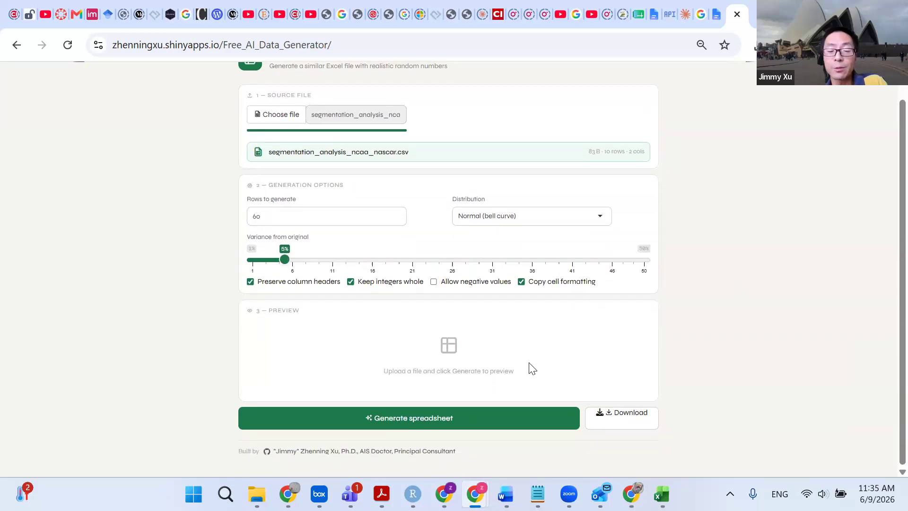
pyautogui.click(439, 418)
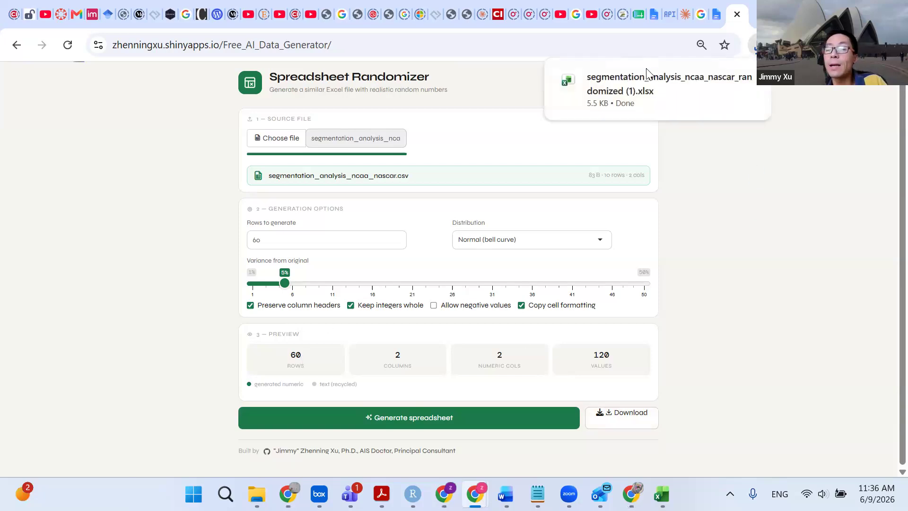
pyautogui.click(629, 91)
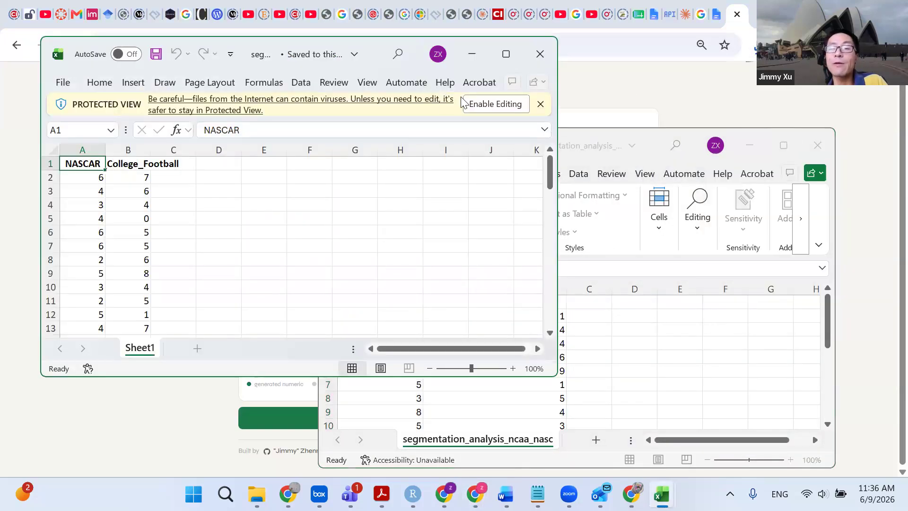
# Examine the generated NASCAR and College_Football data from the header to the last filled row, and close the randomized workbook
pyautogui.click(354, 232)
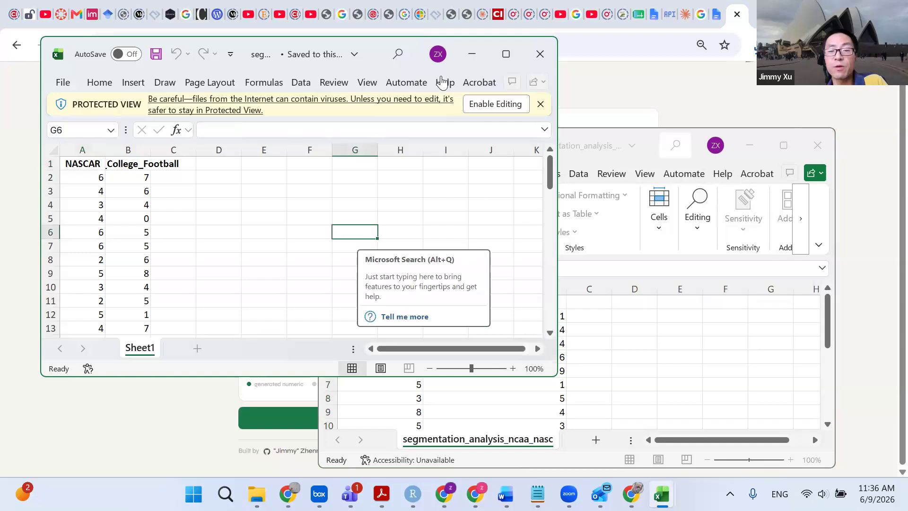
pyautogui.press('super+Up')
pyautogui.scroll(-15, 324, 227)
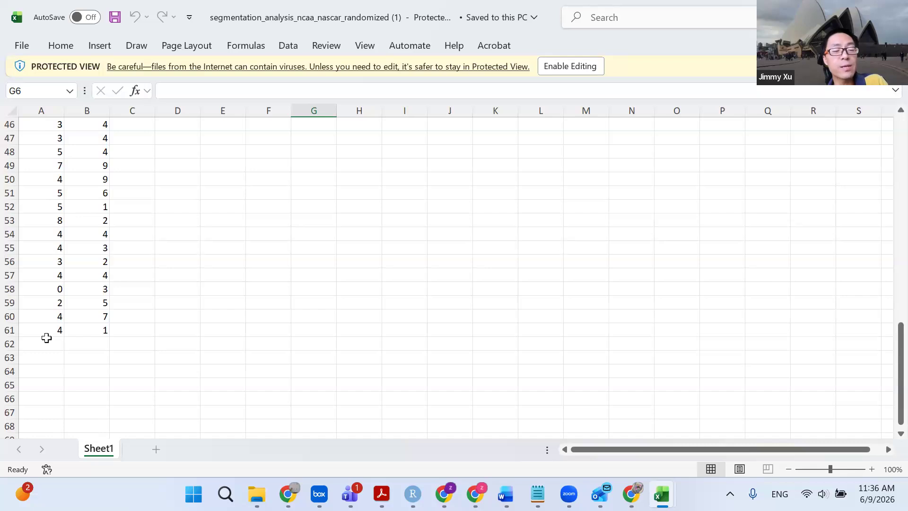
pyautogui.moveTo(901, 408); pyautogui.dragTo(889, 411)
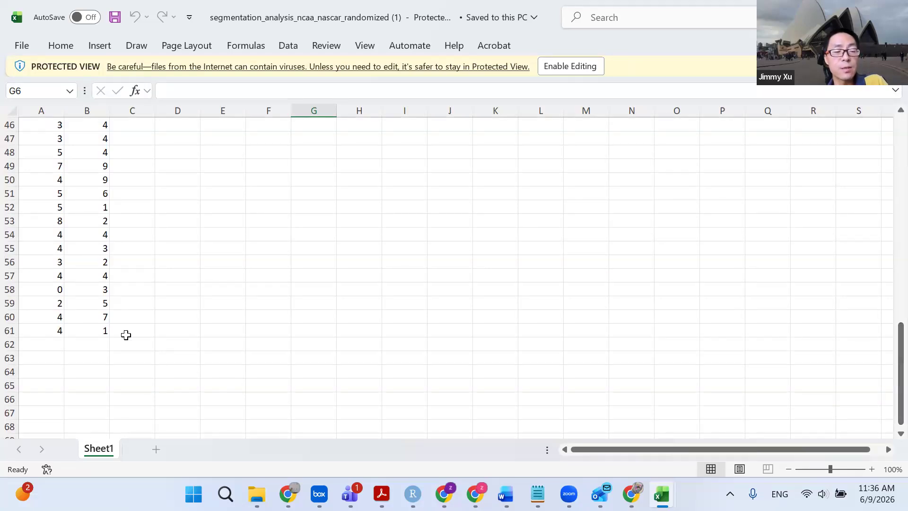
pyautogui.click(8, 330)
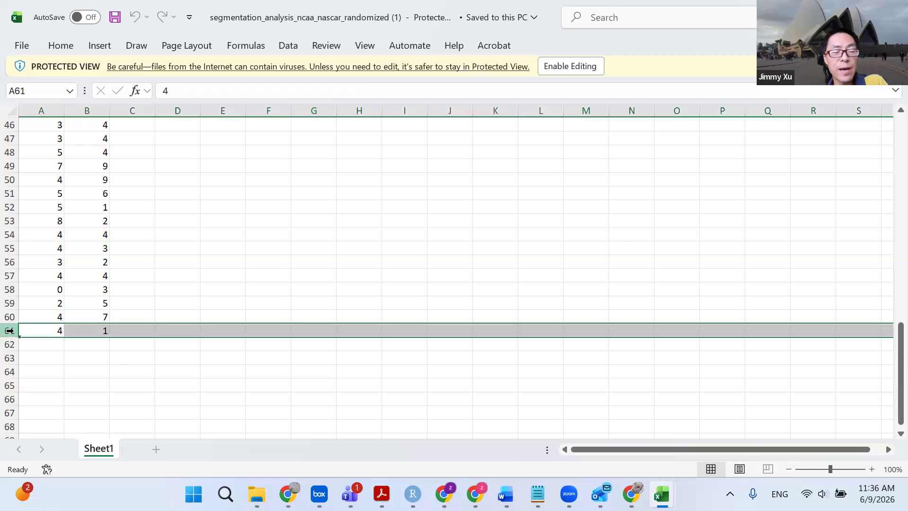
pyautogui.scroll(15, 203, 325)
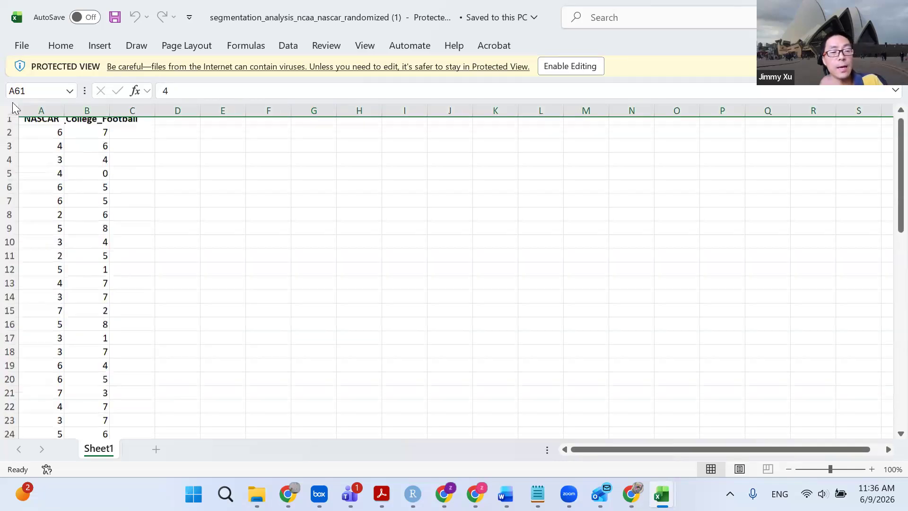
pyautogui.click(9, 122)
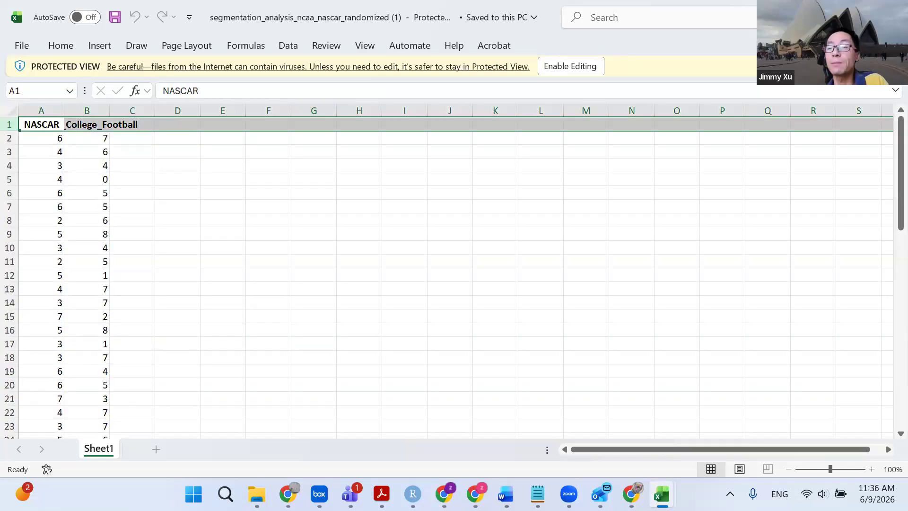
pyautogui.click(823, 18)
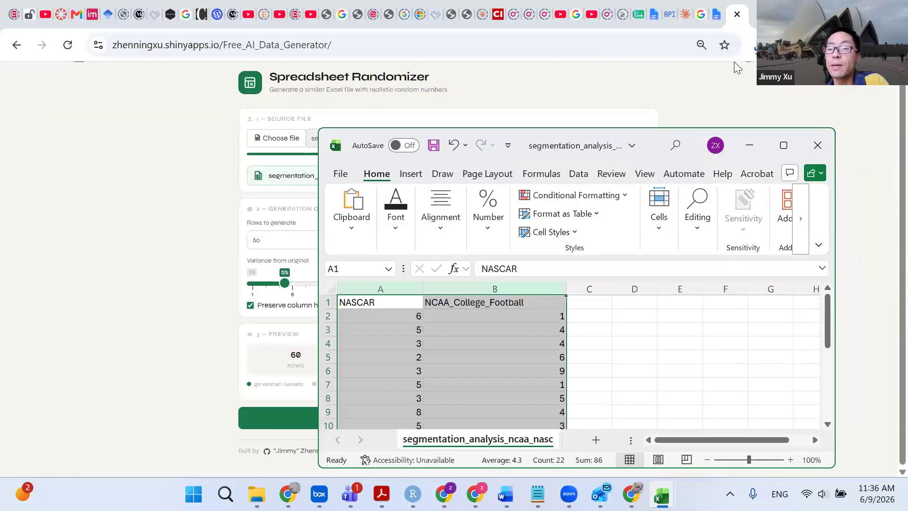
# Copy the cluster tool's web address listed under Free Tools in the cluster analysis document
pyautogui.click(716, 16)
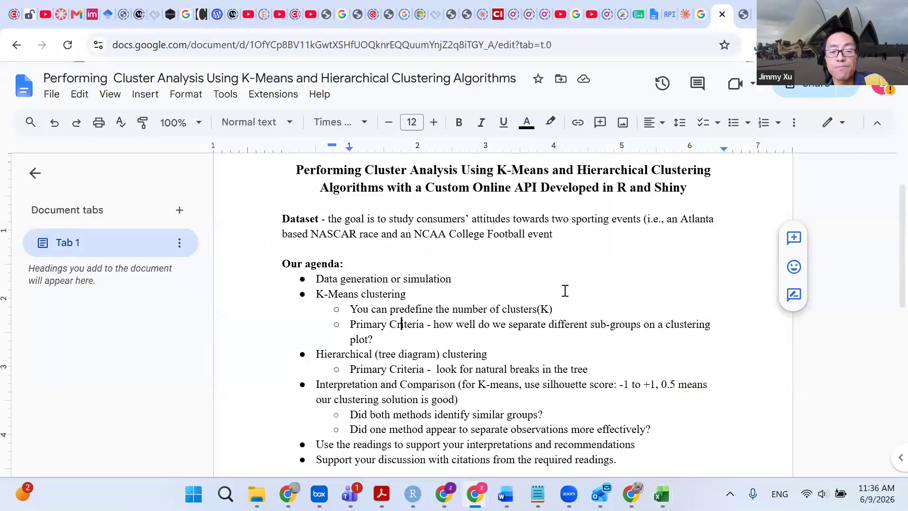
pyautogui.scroll(-2, 566, 291)
pyautogui.scroll(-2, 565, 290)
pyautogui.moveTo(508, 316); pyautogui.dragTo(278, 298)
pyautogui.hotkey('ctrl', 'c')
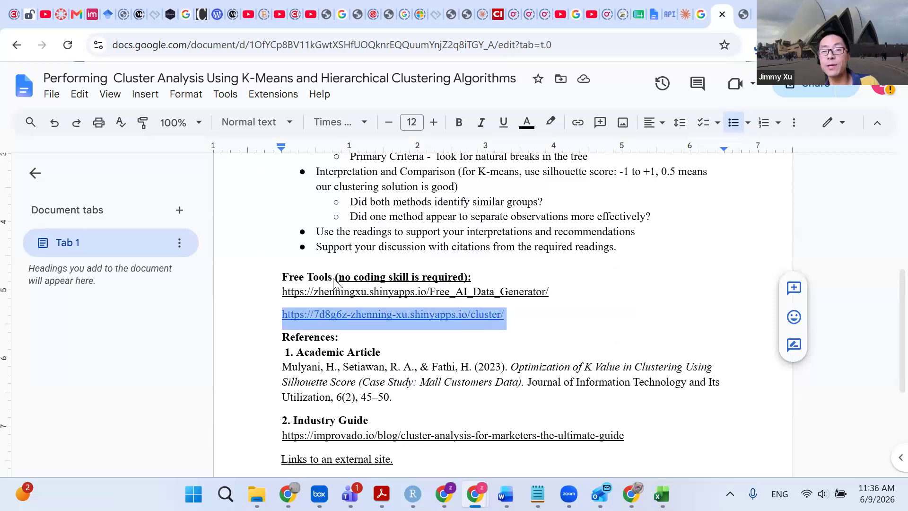
# Open the copied cluster tool address in the browser tab that holds the data generator
pyautogui.hotkey('ctrl', 'Tab')
pyautogui.click(315, 45)
pyautogui.hotkey('ctrl', 'v')
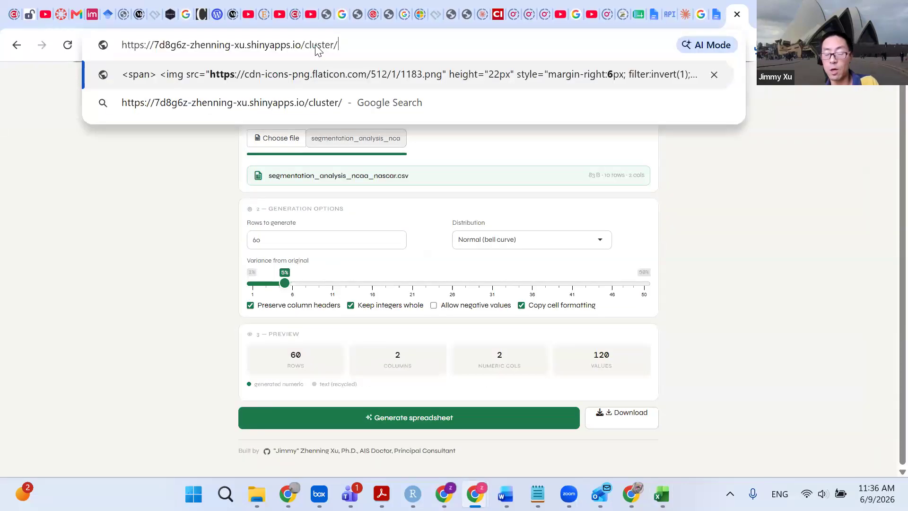
pyautogui.press('Return')
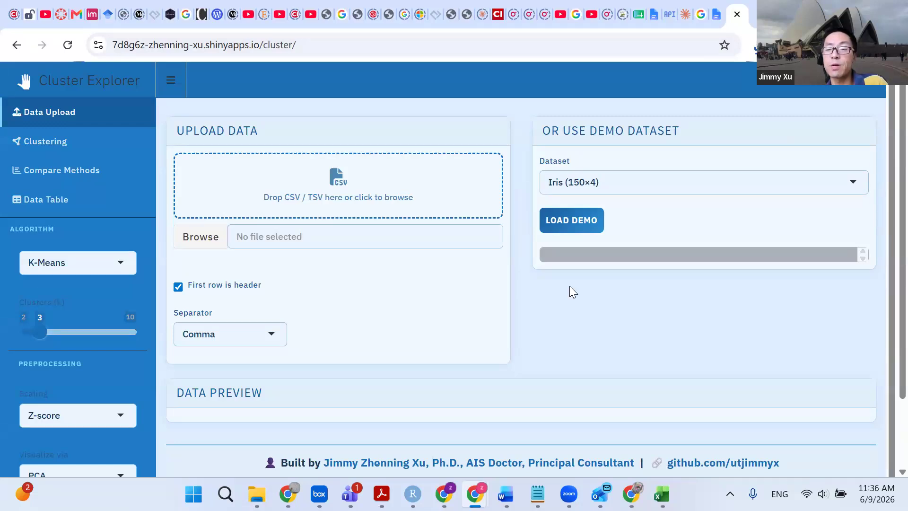
# Load the mtcars (32×10) demo dataset
pyautogui.click(671, 184)
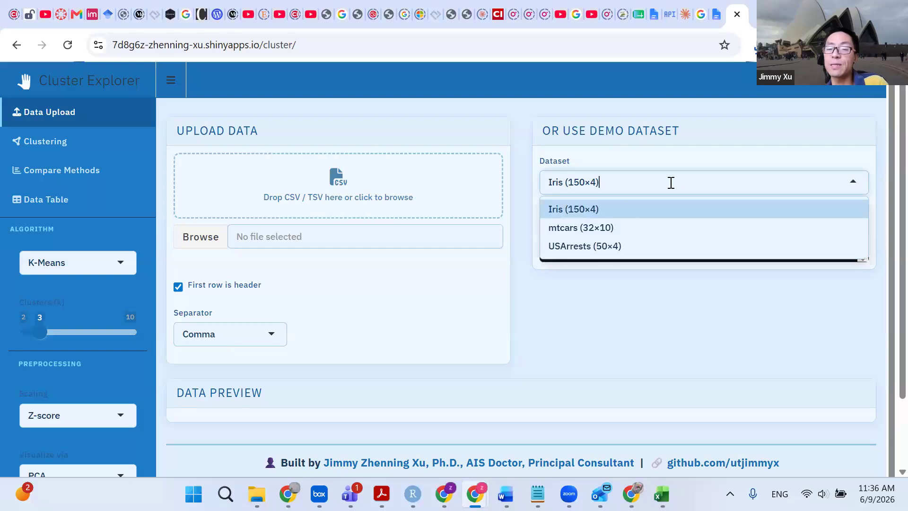
pyautogui.click(587, 233)
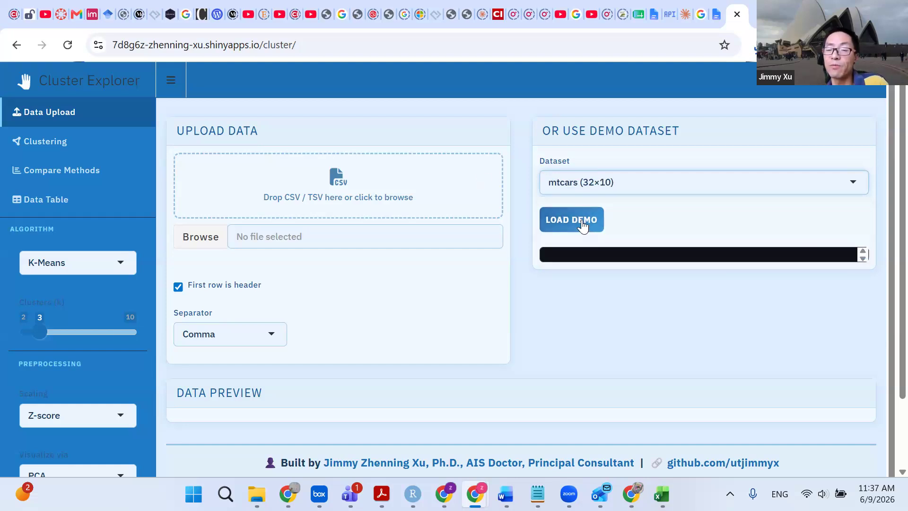
pyautogui.click(556, 223)
# Examine the row and column summary and the data preview of the mtcars dataset
pyautogui.moveTo(580, 259); pyautogui.dragTo(589, 260)
pyautogui.scroll(-5, 702, 251)
pyautogui.scroll(5, 702, 250)
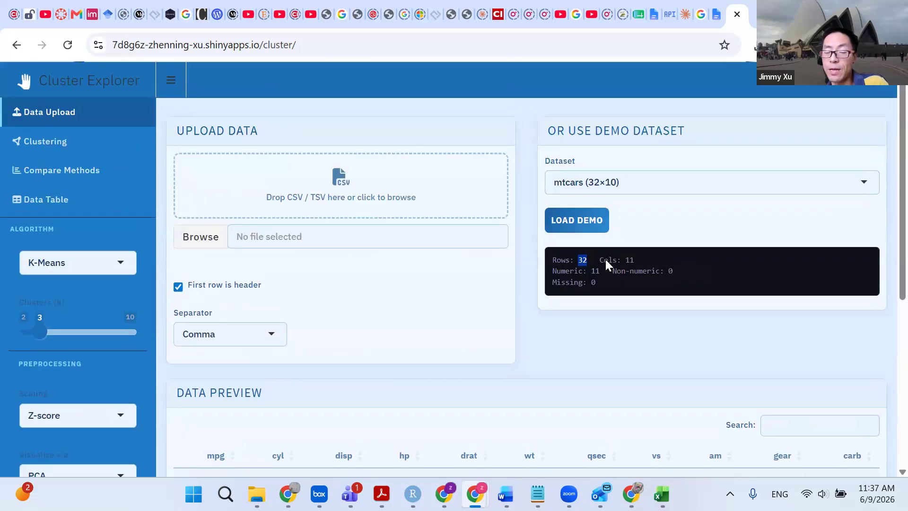
pyautogui.scroll(-5, 606, 259)
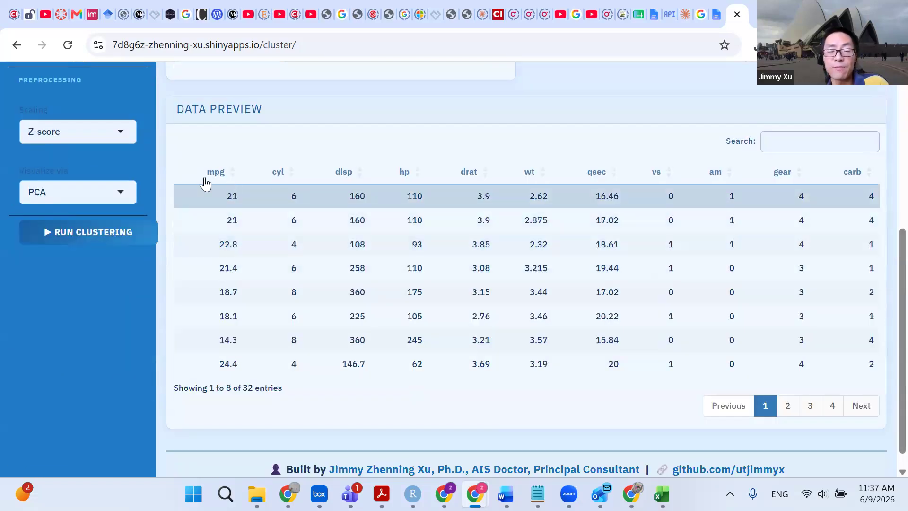
pyautogui.scroll(2, 259, 180)
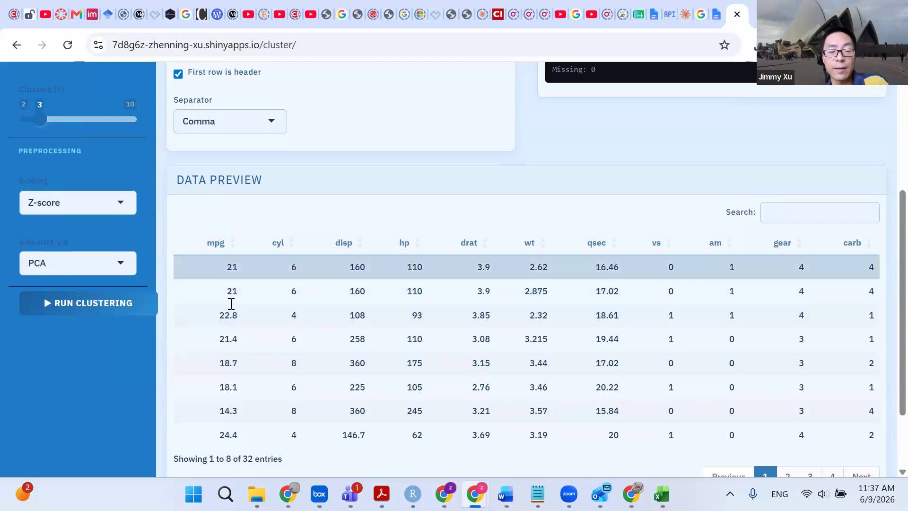
pyautogui.scroll(2, 222, 316)
pyautogui.scroll(4, 224, 323)
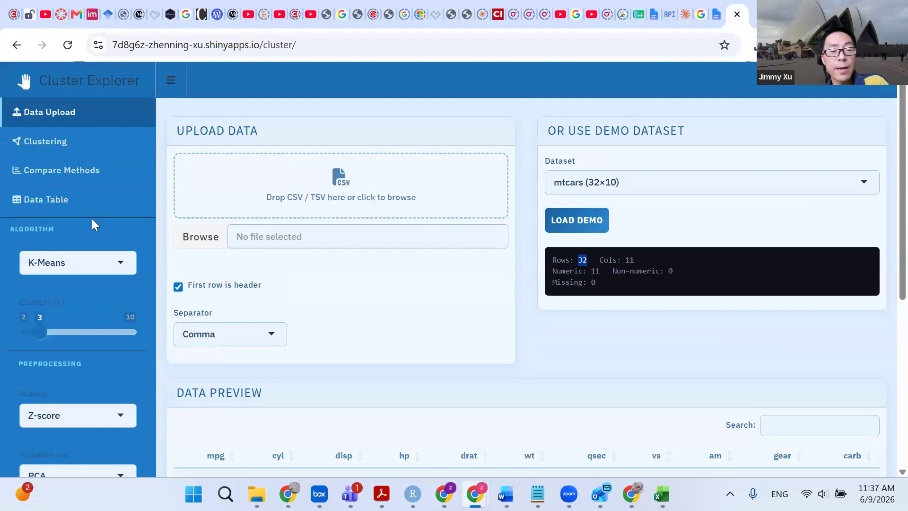
pyautogui.scroll(-4, 90, 257)
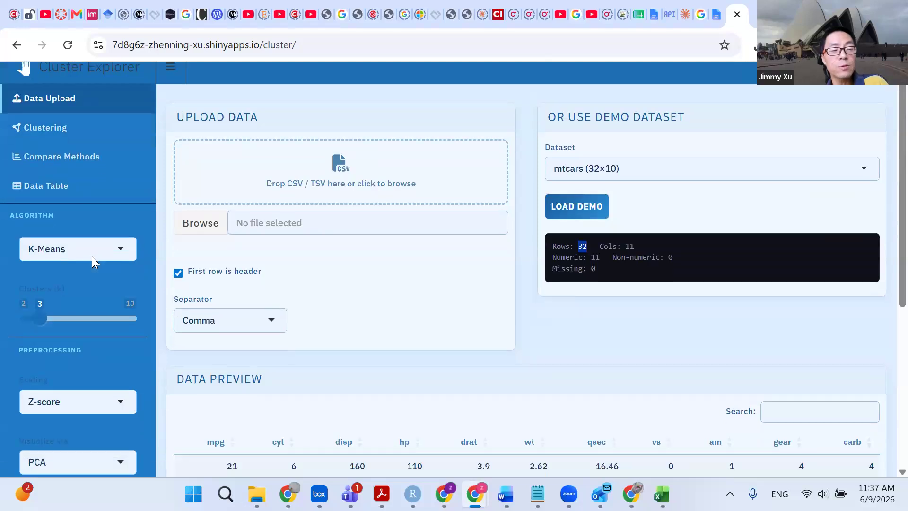
# Review the scaling options, set the visualization to Original (Dim 1 & 2), and run the K-Means clustering
pyautogui.click(87, 279)
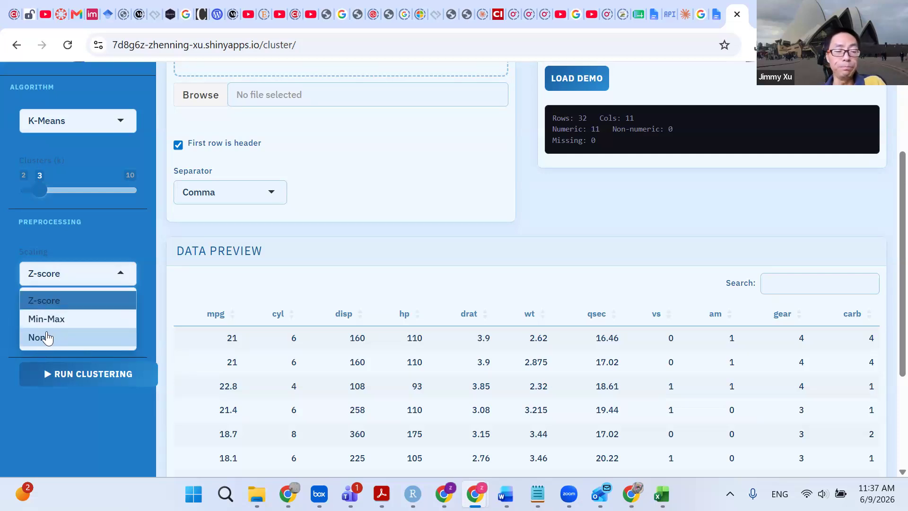
pyautogui.click(52, 416)
pyautogui.click(101, 342)
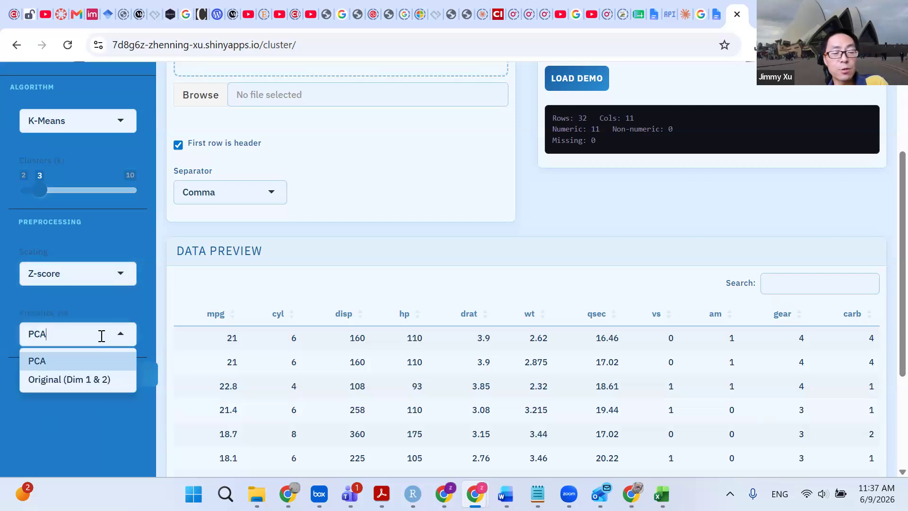
pyautogui.click(69, 381)
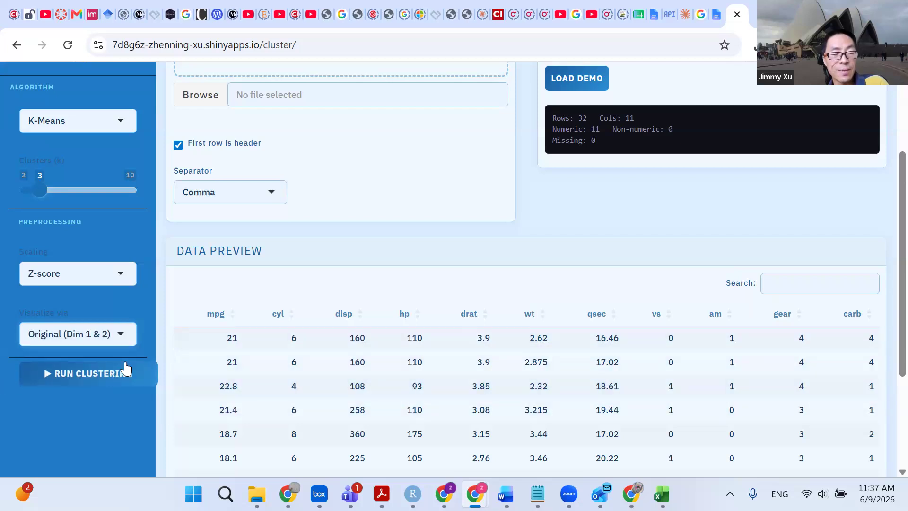
pyautogui.scroll(2, 126, 369)
pyautogui.scroll(-2, 124, 369)
pyautogui.click(71, 375)
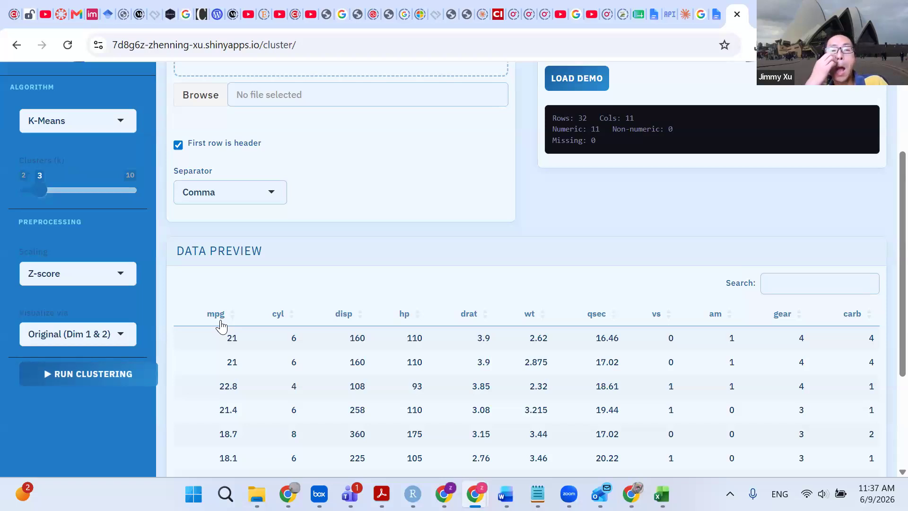
# Open the clustering results and examine the K-Means cluster plot, cluster sizes and silhouette chart
pyautogui.scroll(3, 219, 167)
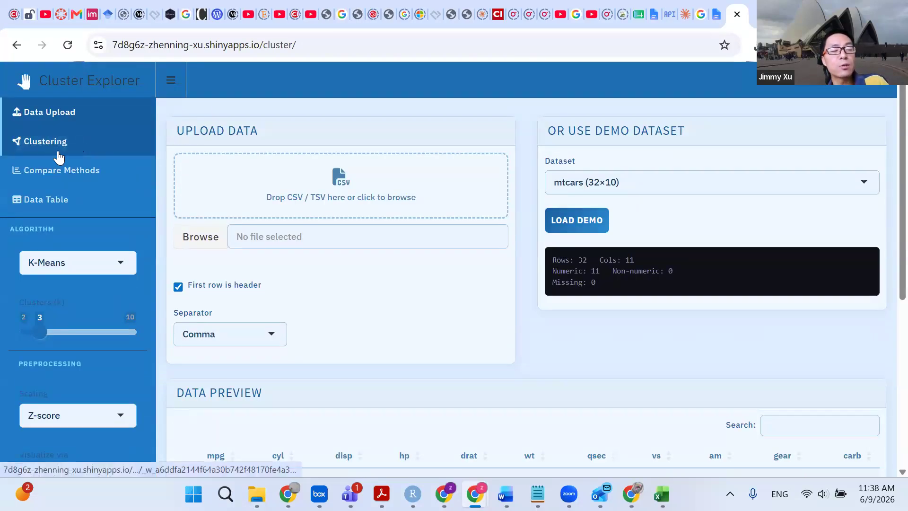
pyautogui.click(41, 143)
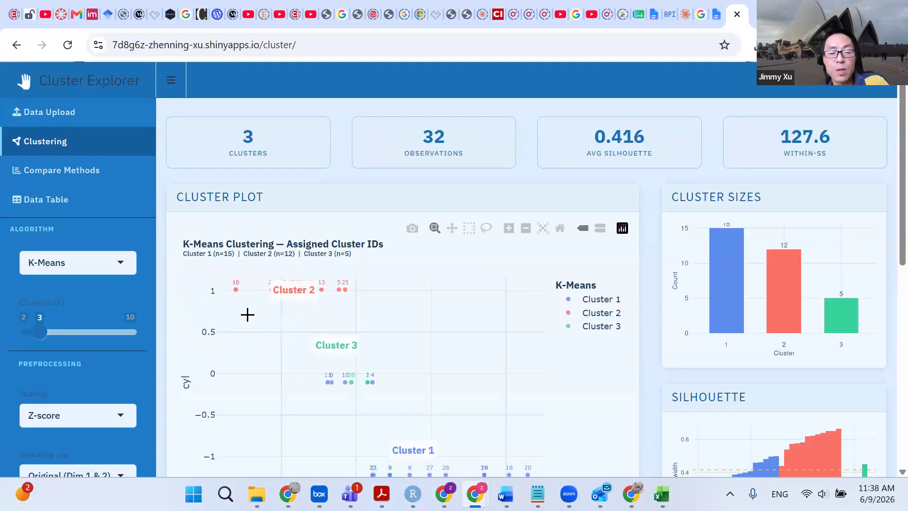
pyautogui.moveTo(377, 301)
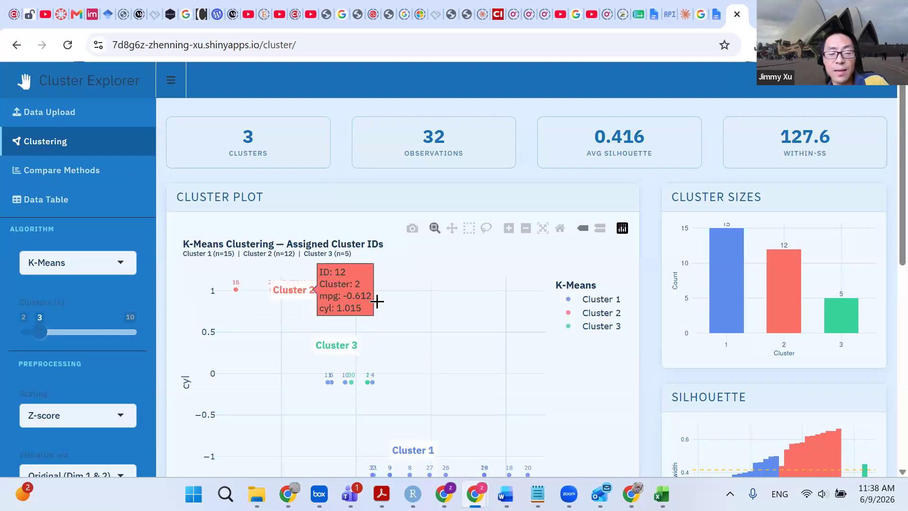
pyautogui.scroll(-1, 377, 301)
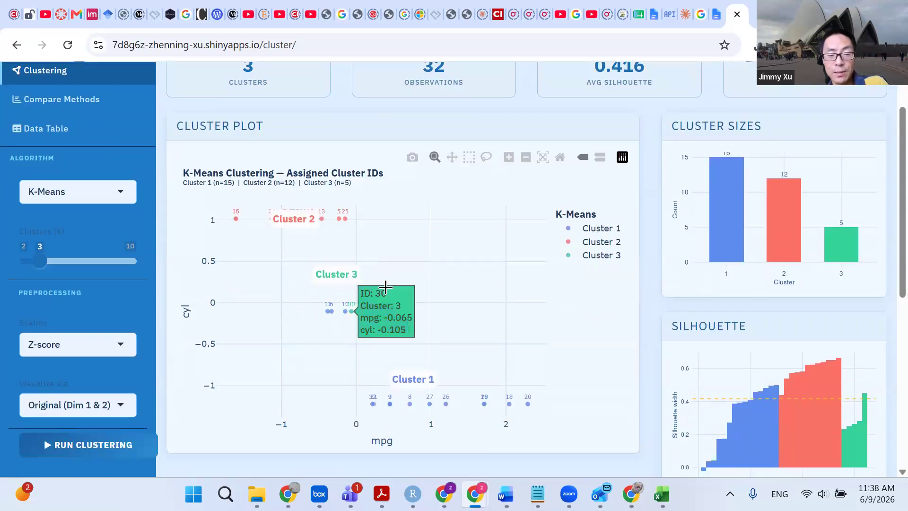
pyautogui.scroll(-1, 318, 270)
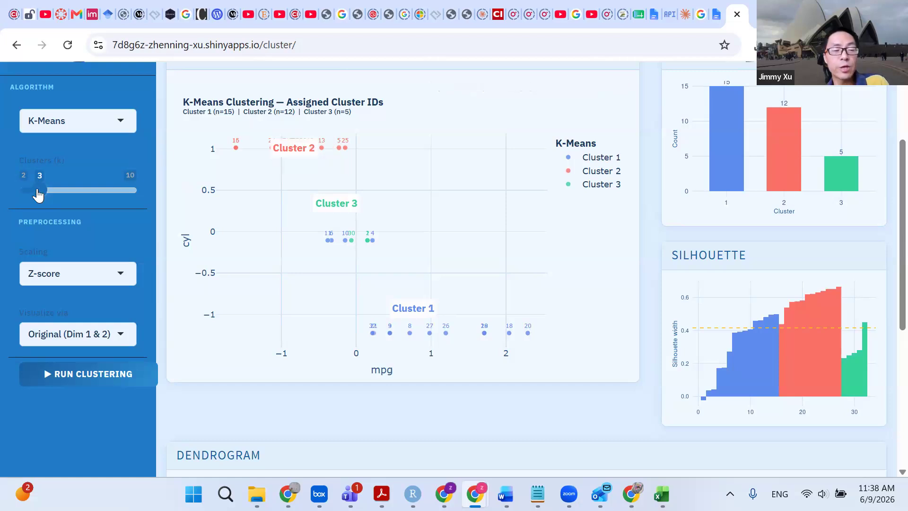
# Set the number of K-Means clusters to 4 and rerun the clustering on the mtcars data
pyautogui.click(50, 194)
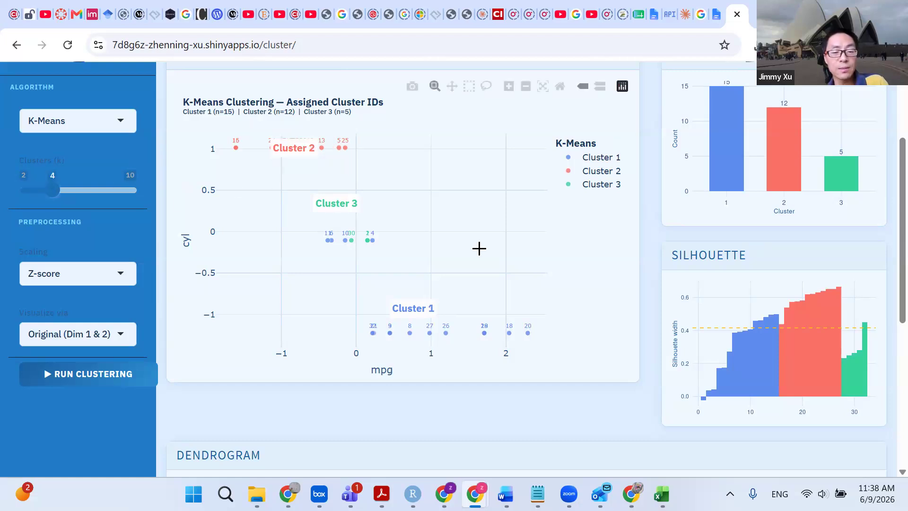
pyautogui.click(82, 383)
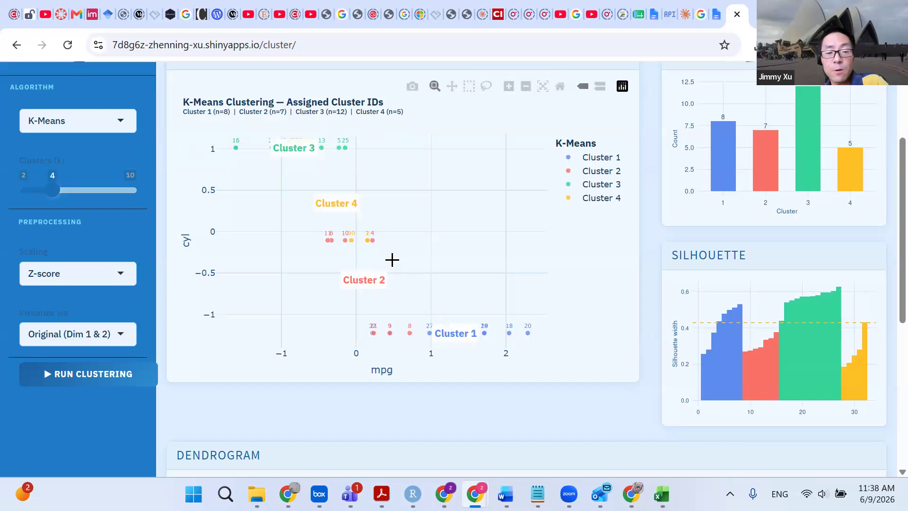
pyautogui.moveTo(386, 316)
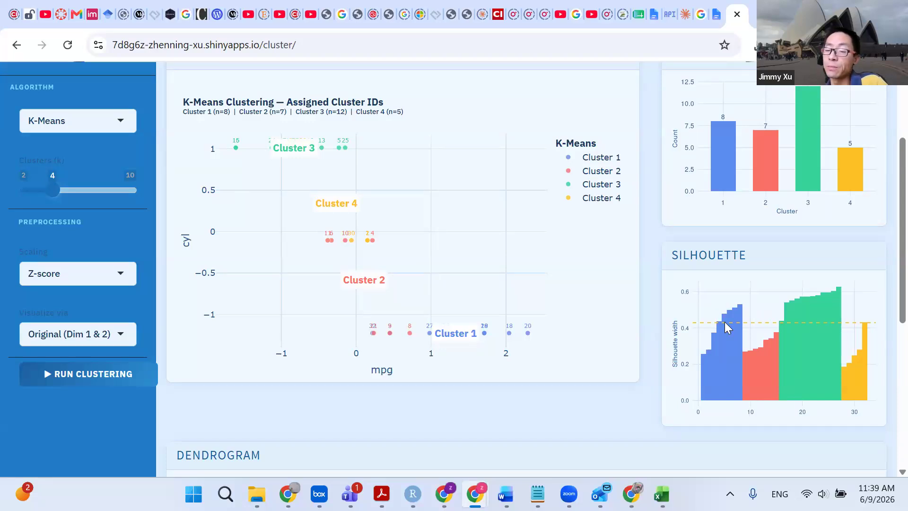
# Examine the four-cluster solution's summary metrics, cluster plot, silhouette chart and K-Means Cluster ID Summary table
pyautogui.scroll(3, 727, 326)
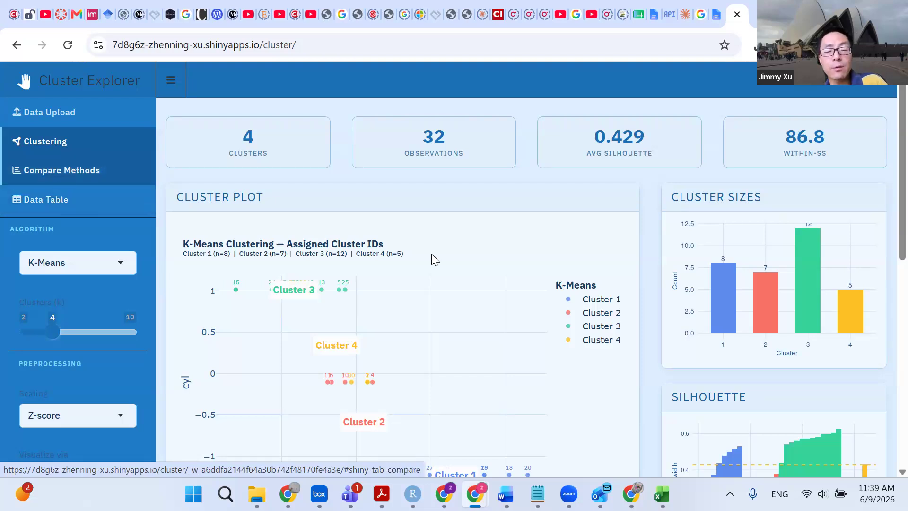
pyautogui.scroll(-7, 434, 254)
pyautogui.scroll(-3, 435, 253)
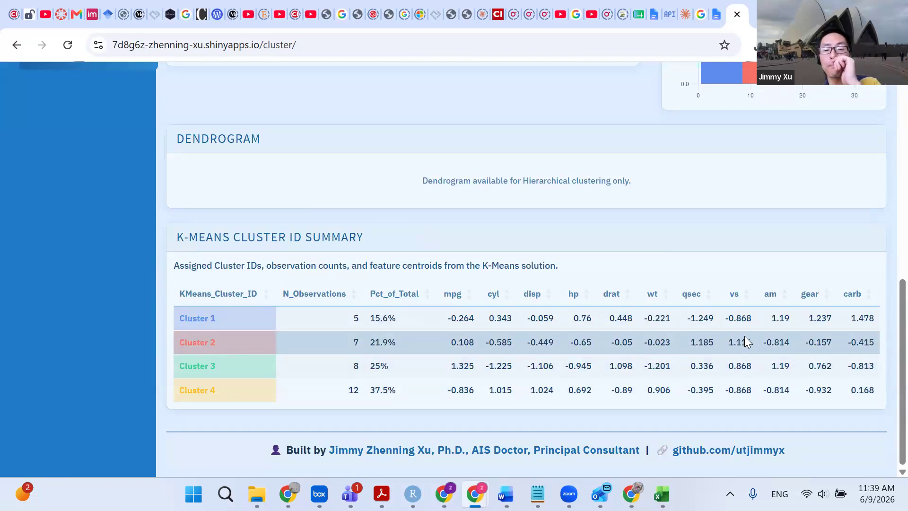
pyautogui.scroll(5, 129, 264)
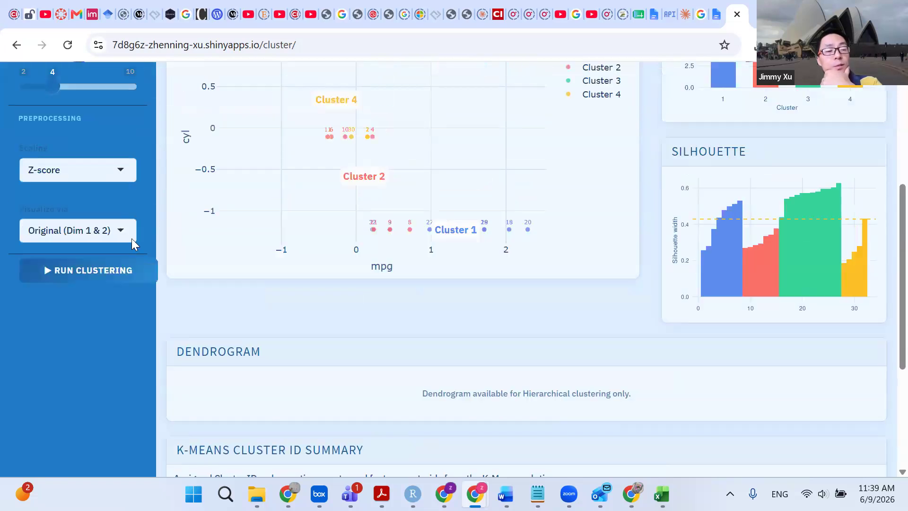
pyautogui.scroll(5, 138, 185)
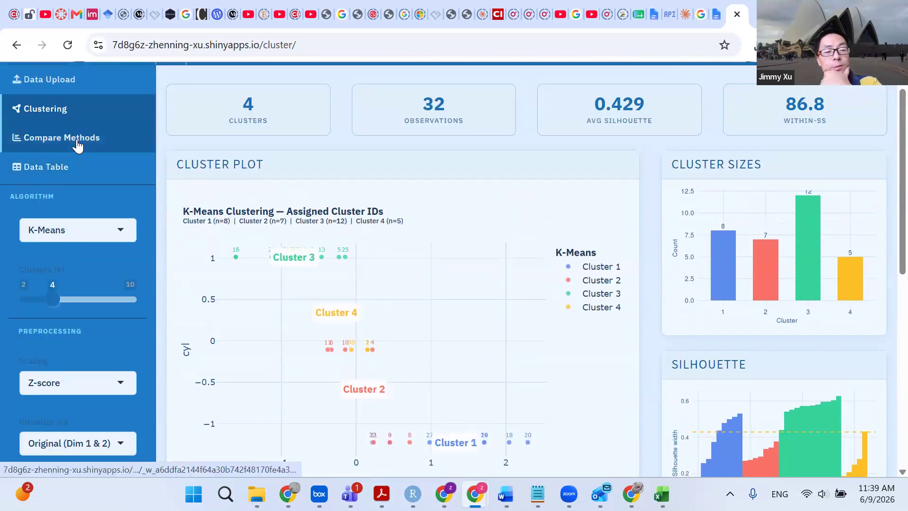
# Open the method comparison and examine the elbow plot, silhouette scores by k and feature pair plot
pyautogui.click(76, 142)
pyautogui.scroll(-4, 521, 350)
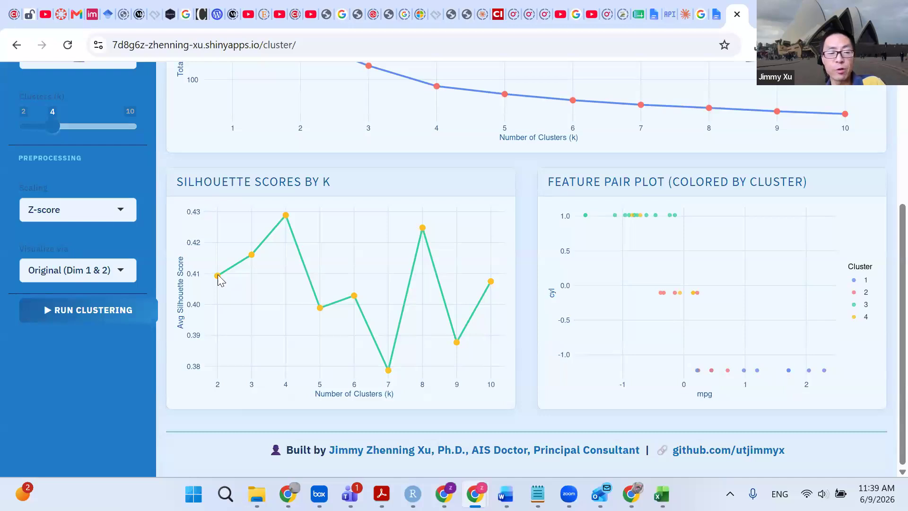
pyautogui.scroll(5, 135, 258)
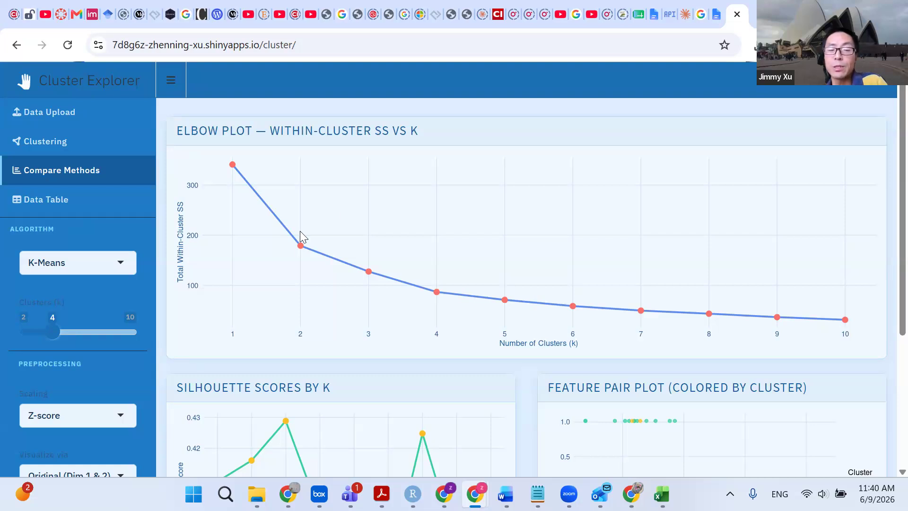
# Set the number of K-Means clusters to 2 and rerun the clustering
pyautogui.scroll(-3, 300, 251)
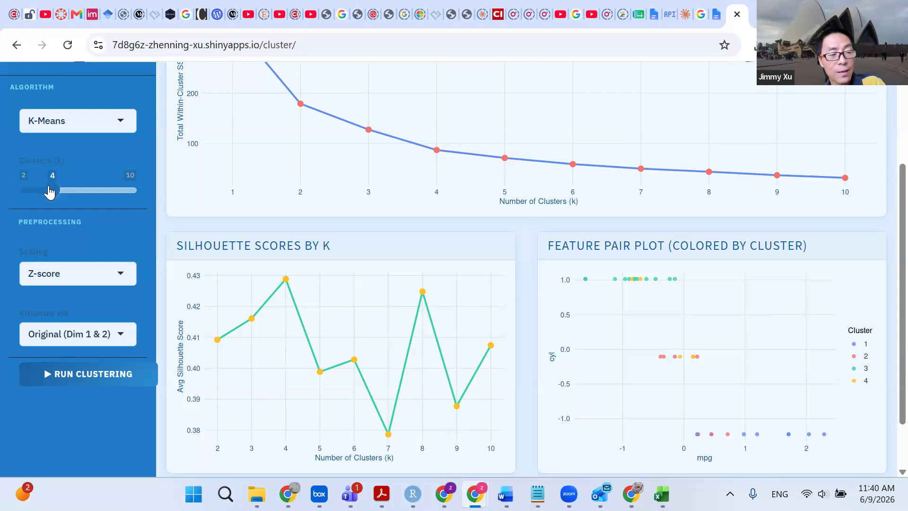
pyautogui.moveTo(47, 189); pyautogui.dragTo(27, 194)
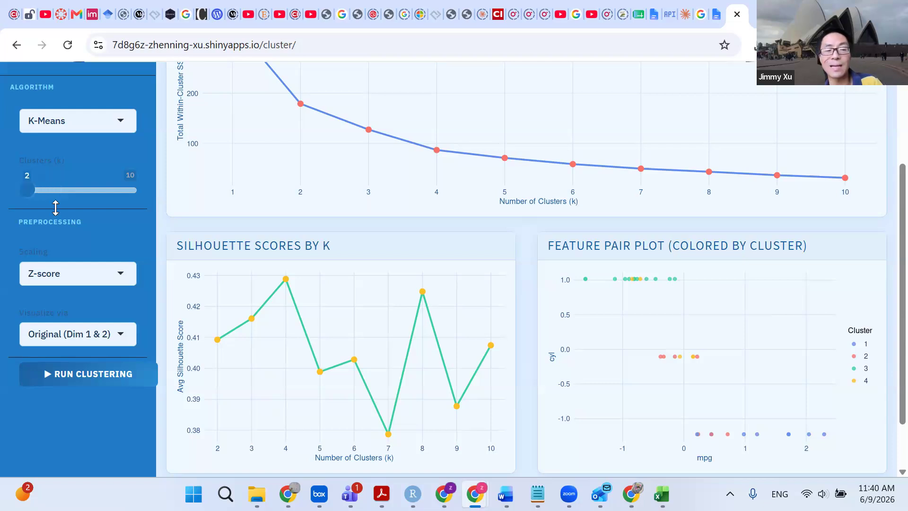
pyautogui.click(76, 384)
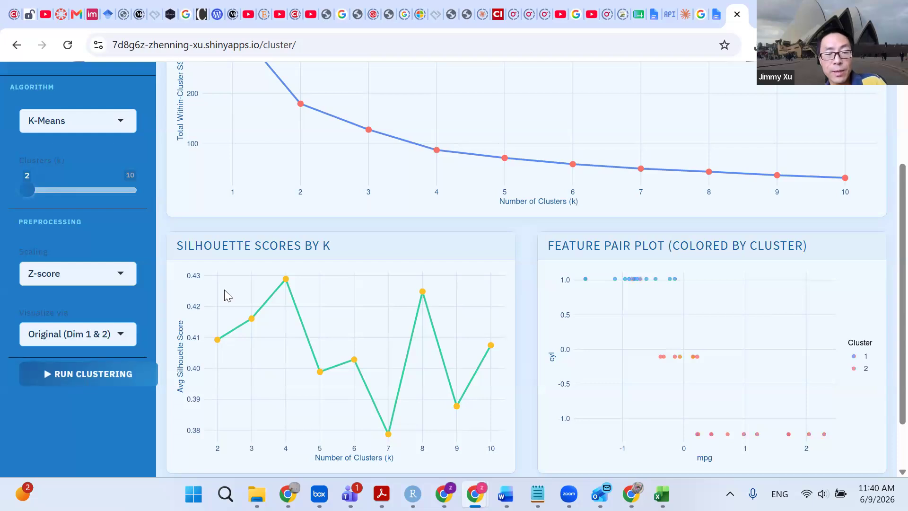
# Return to the clustering results and examine the two-cluster K-Means plot, cluster sizes and silhouette chart
pyautogui.scroll(3, 105, 226)
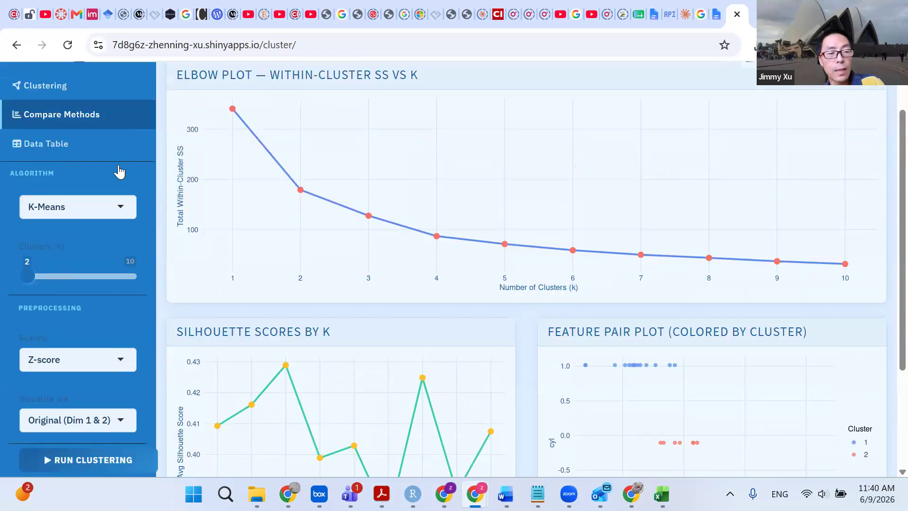
pyautogui.click(48, 151)
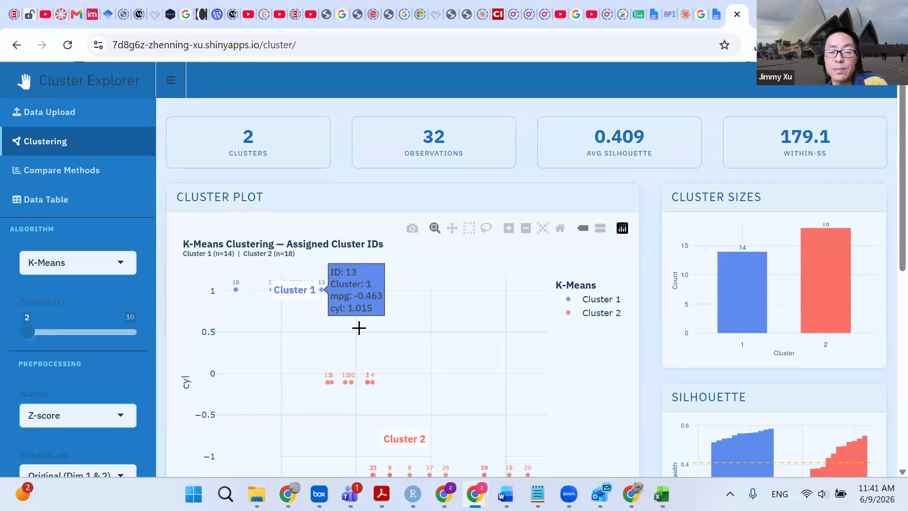
pyautogui.scroll(-1, 412, 309)
pyautogui.scroll(-3, 412, 309)
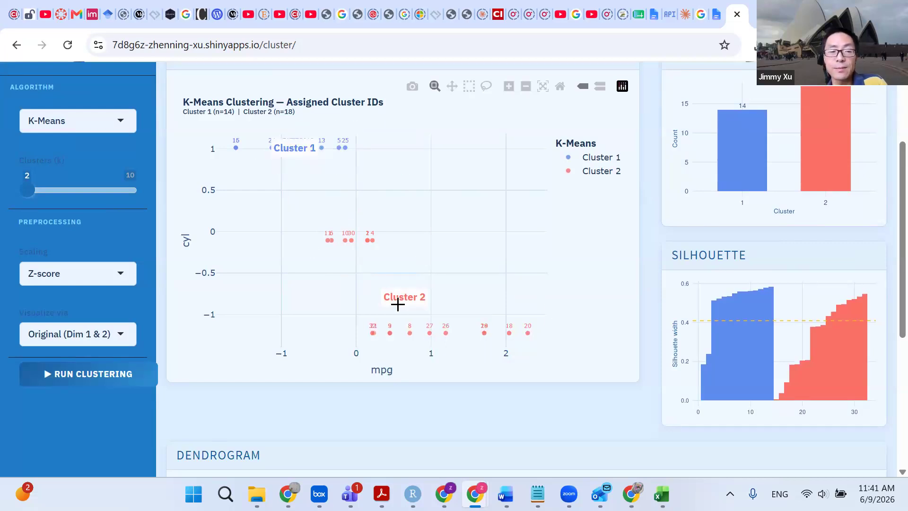
pyautogui.scroll(3, 145, 306)
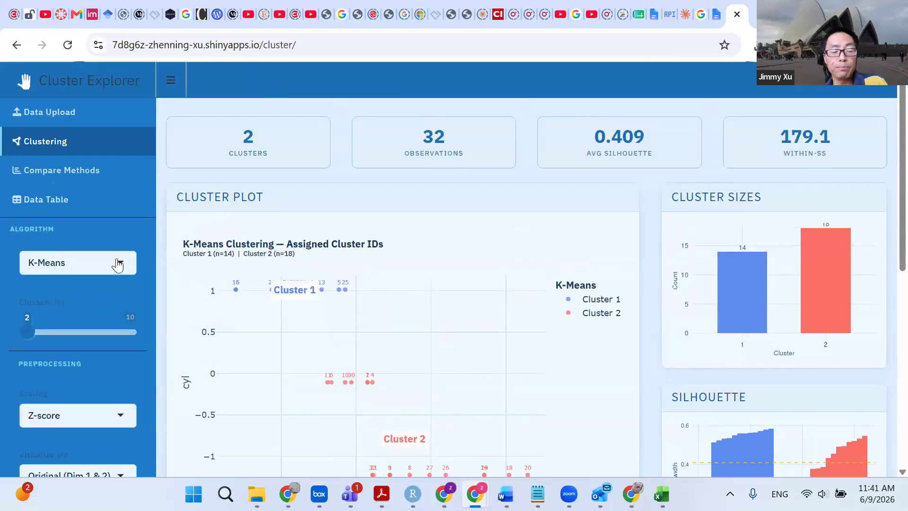
# Switch to the Google Docs cluster analysis document, review the clustering criteria in its agenda, and return to Cluster Explorer
pyautogui.click(716, 23)
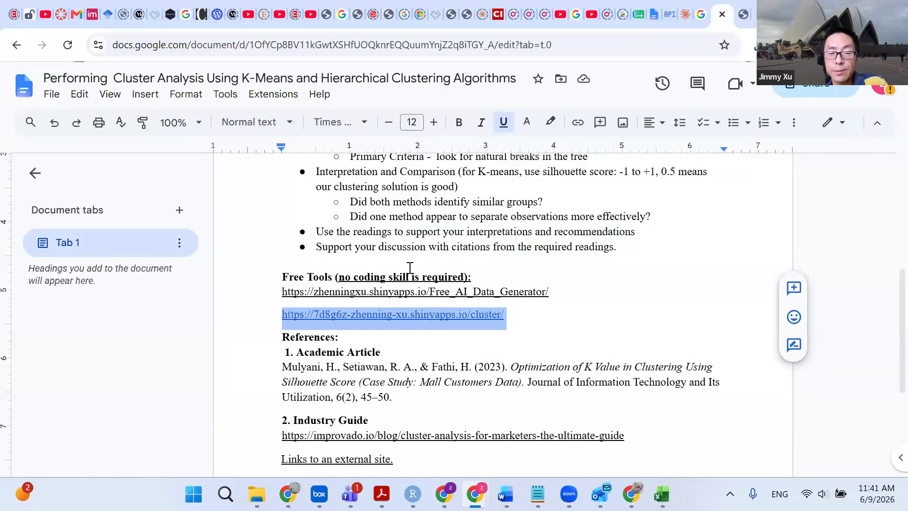
pyautogui.scroll(3, 410, 266)
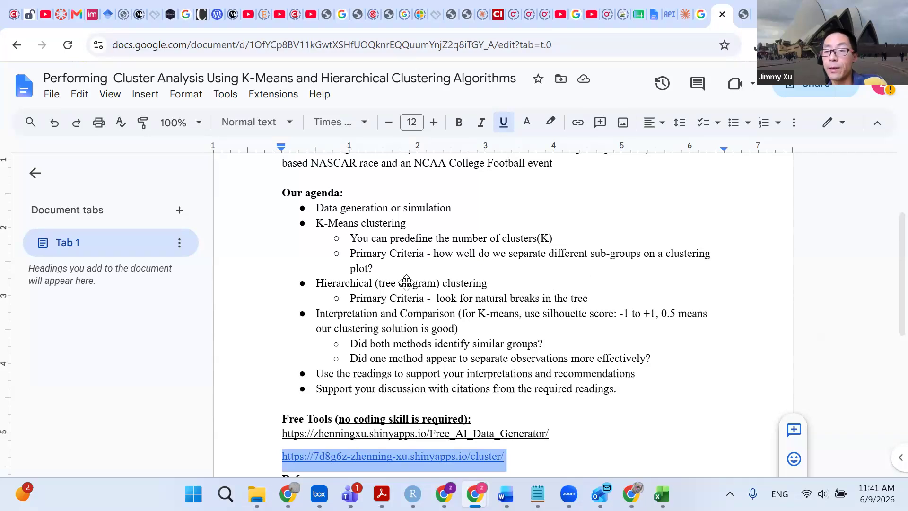
pyautogui.click(741, 21)
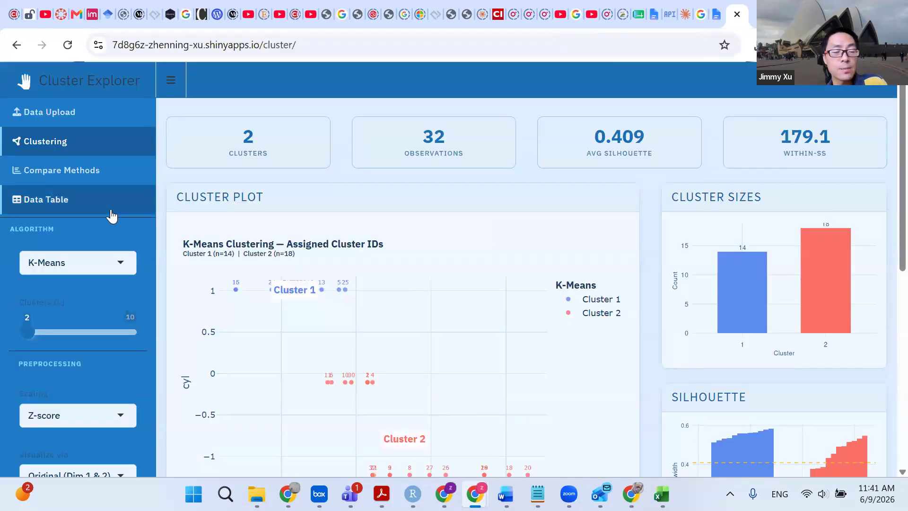
# Set the algorithm to Hierarchical, run the clustering with the tree cut at 3 and Ward D2 linkage, and view the dendrogram
pyautogui.click(123, 267)
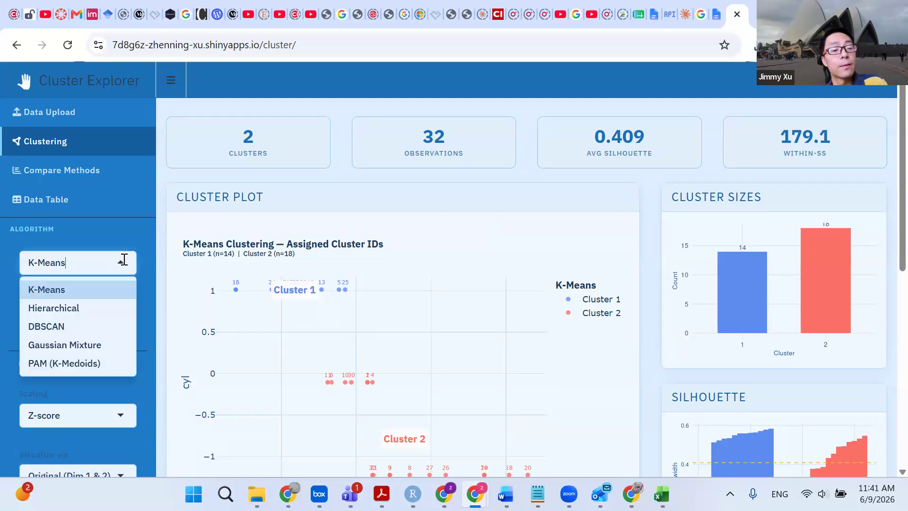
pyautogui.click(45, 312)
pyautogui.scroll(-3, 168, 303)
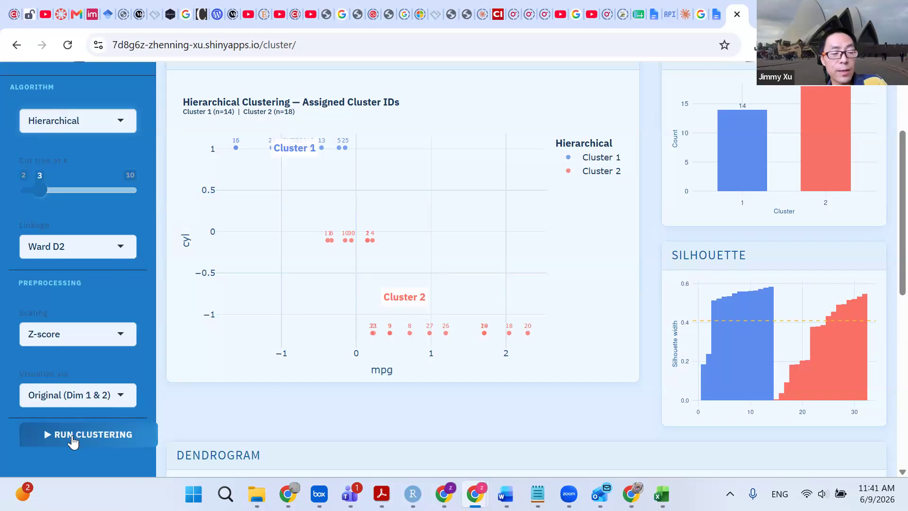
pyautogui.click(72, 436)
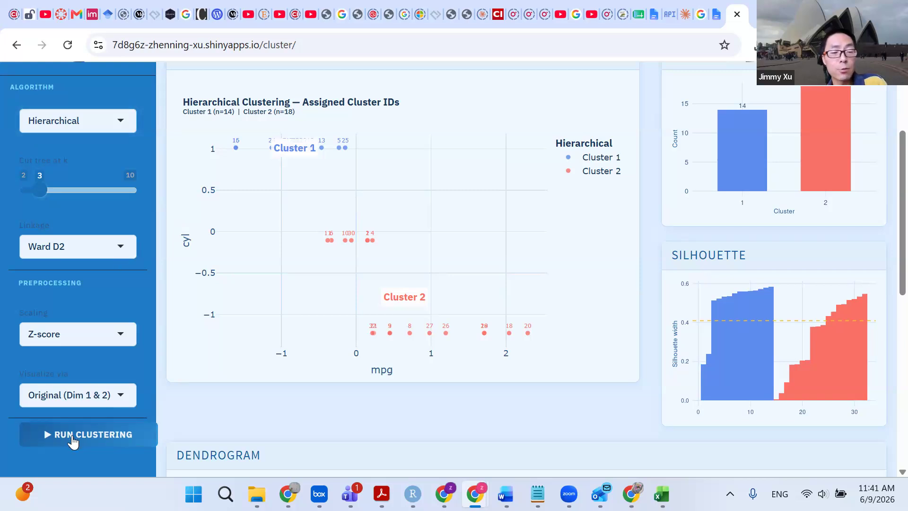
pyautogui.scroll(-4, 442, 254)
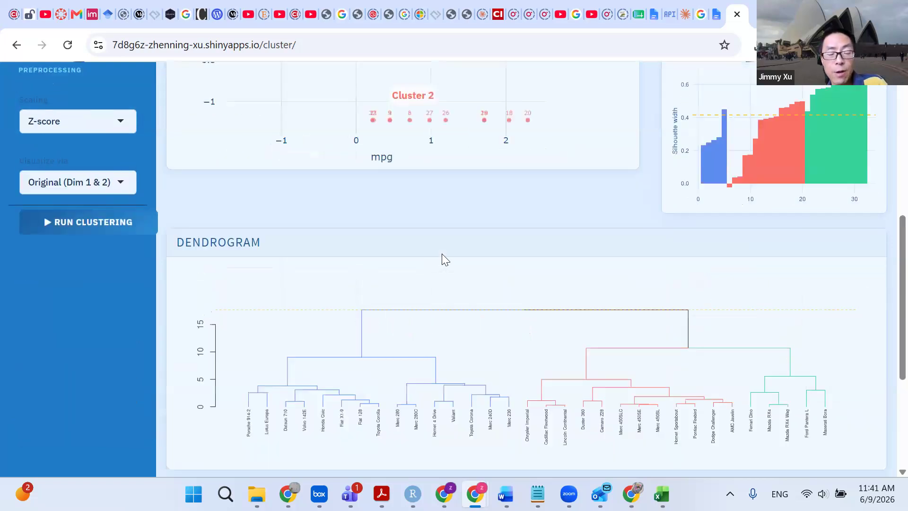
pyautogui.scroll(-1, 442, 257)
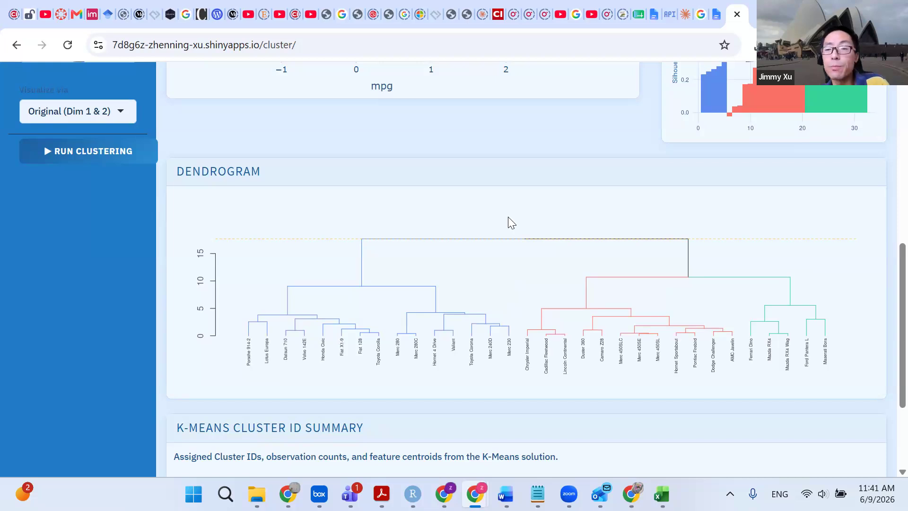
# Switch to the Google Docs agenda and highlight "look for natural breaks in the tree" under hierarchical clustering
pyautogui.click(712, 22)
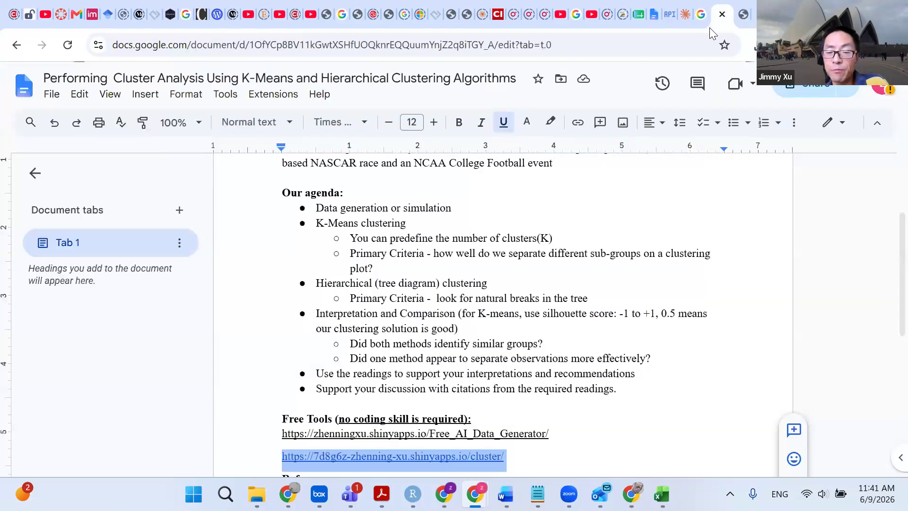
pyautogui.click(436, 298)
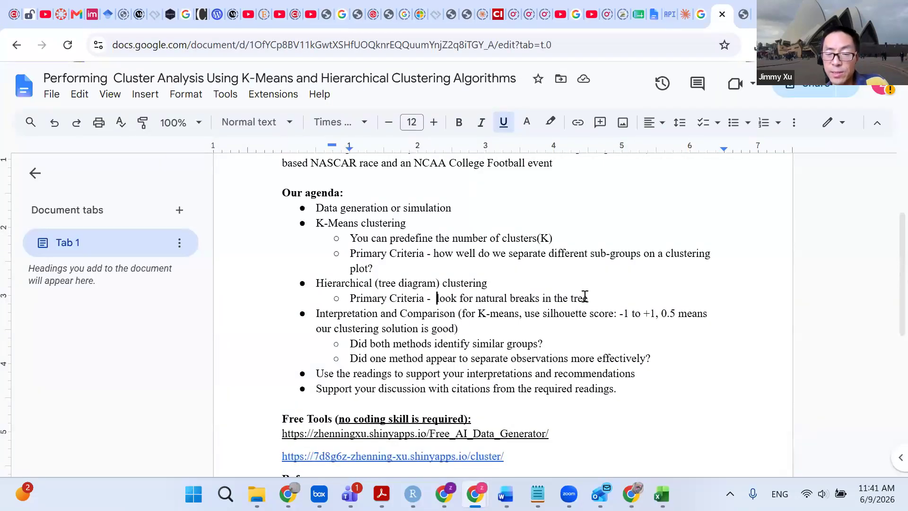
pyautogui.keyDown('shift'); pyautogui.click(585, 296); pyautogui.keyUp('shift')
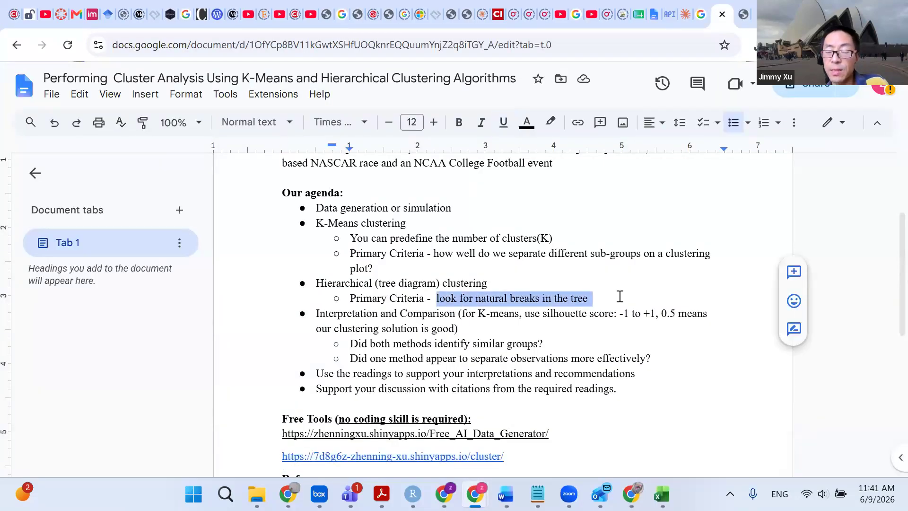
# Switch back to Cluster Explorer and examine the dendrogram's branches, the cluster ID summary and the hierarchical clustering metrics
pyautogui.click(745, 19)
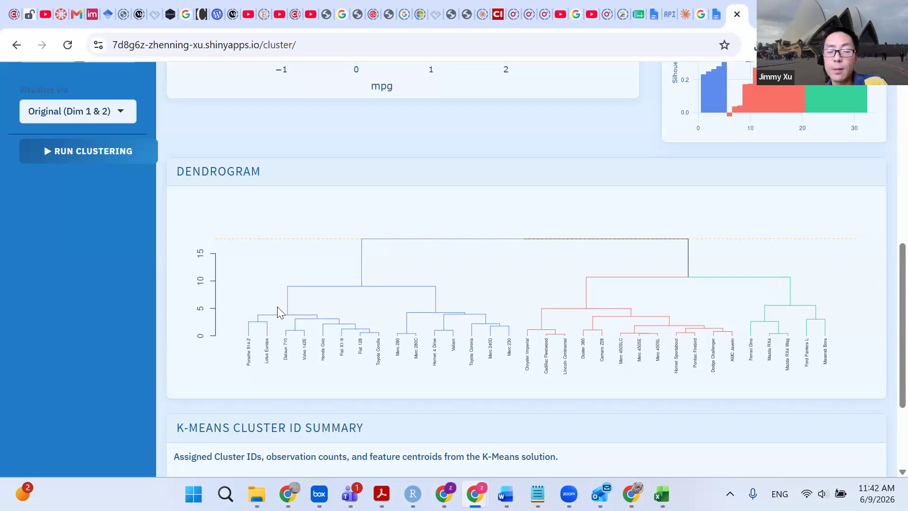
pyautogui.scroll(-3, 277, 307)
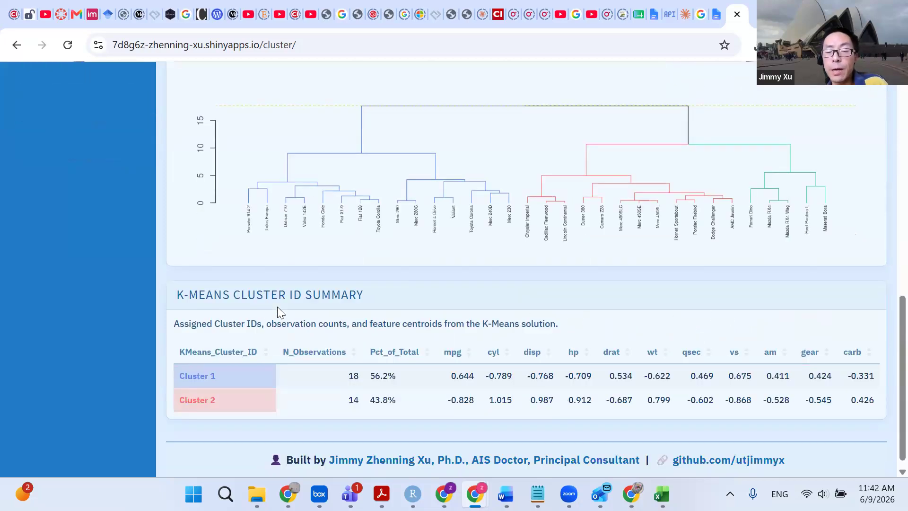
pyautogui.scroll(1, 548, 285)
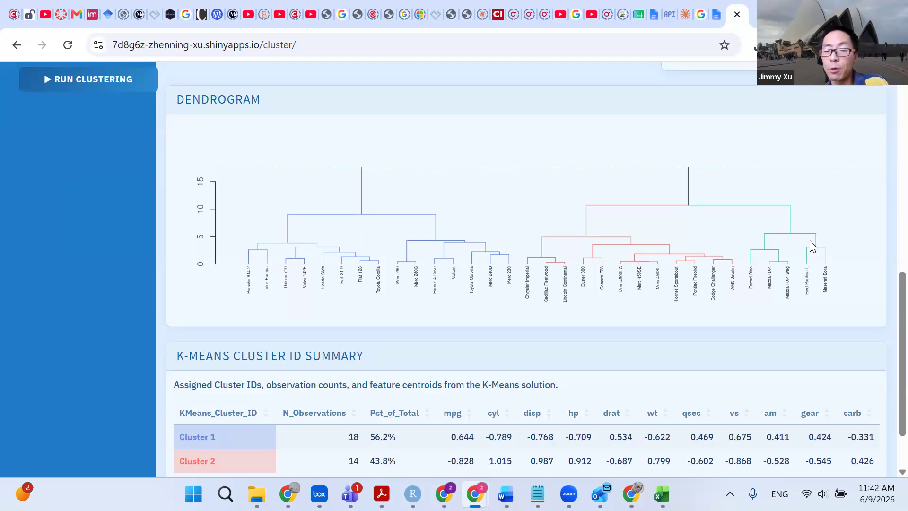
pyautogui.scroll(10, 811, 245)
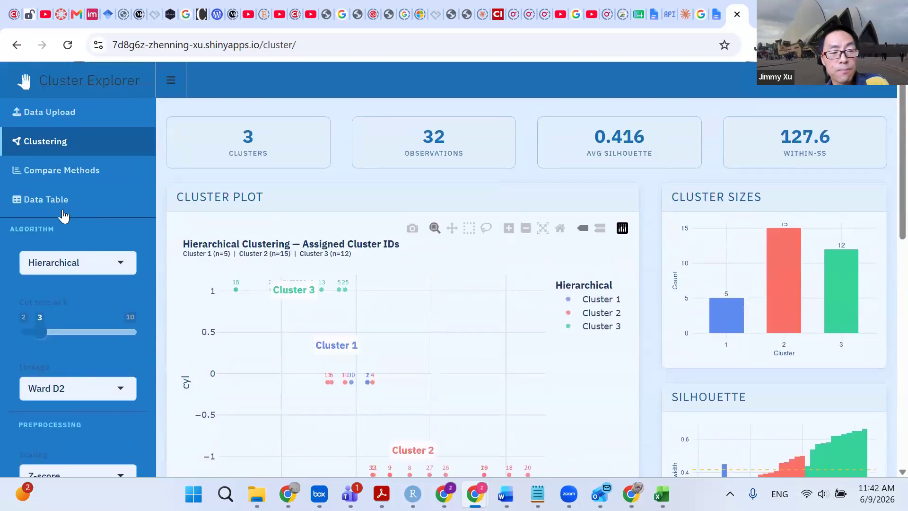
# Open the data table and examine each observation's K-Means cluster ID and active method cluster assignment
pyautogui.click(64, 214)
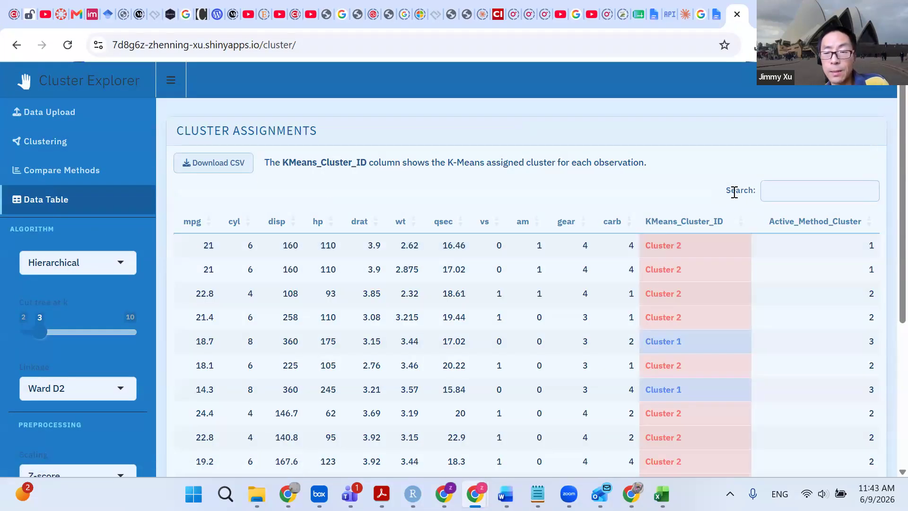
pyautogui.scroll(-5, 506, 213)
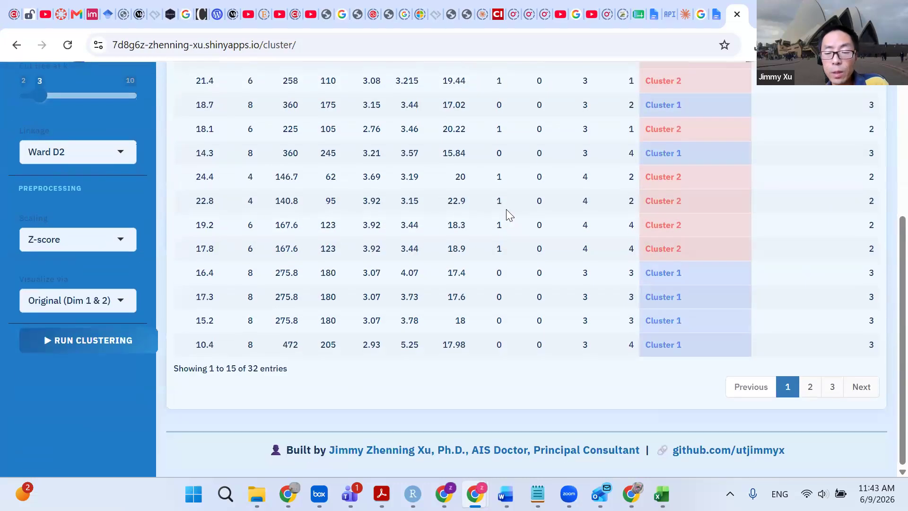
pyautogui.scroll(5, 506, 209)
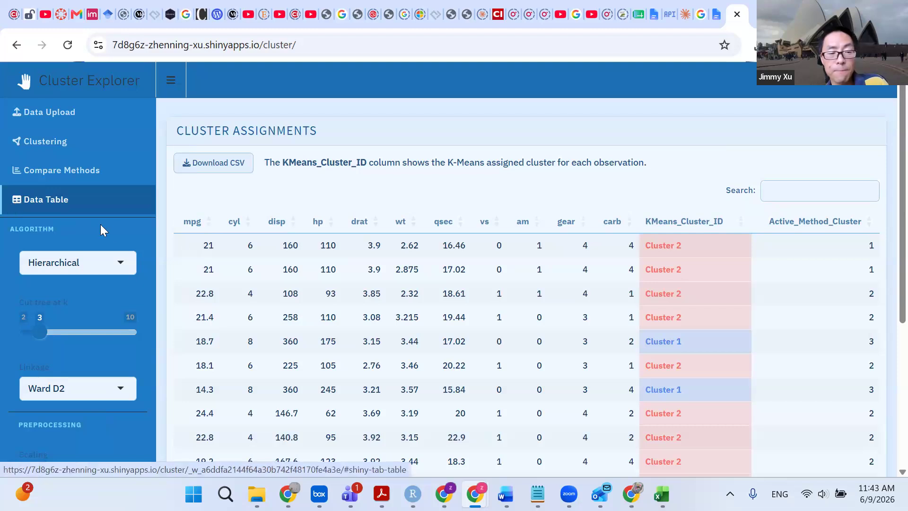
pyautogui.scroll(-3, 117, 227)
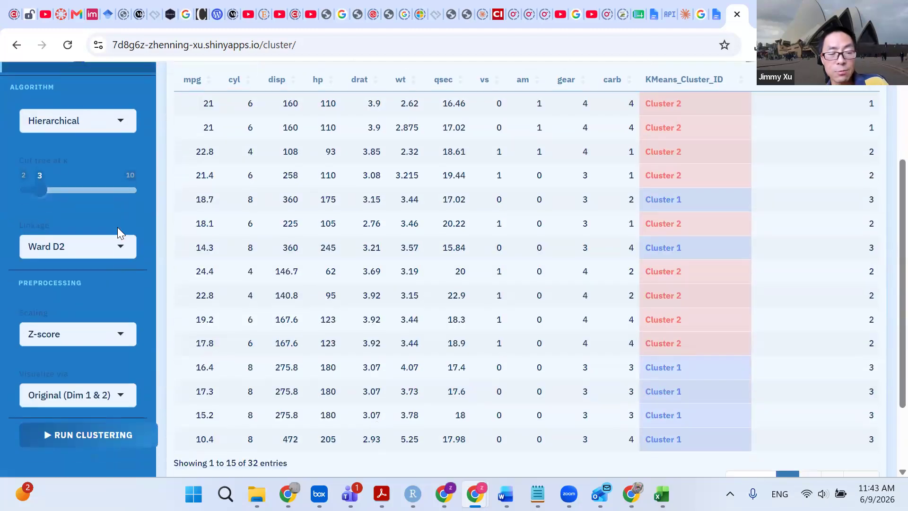
# Open the method comparison and examine the silhouette scores by k and the feature pair plot
pyautogui.scroll(2, 462, 294)
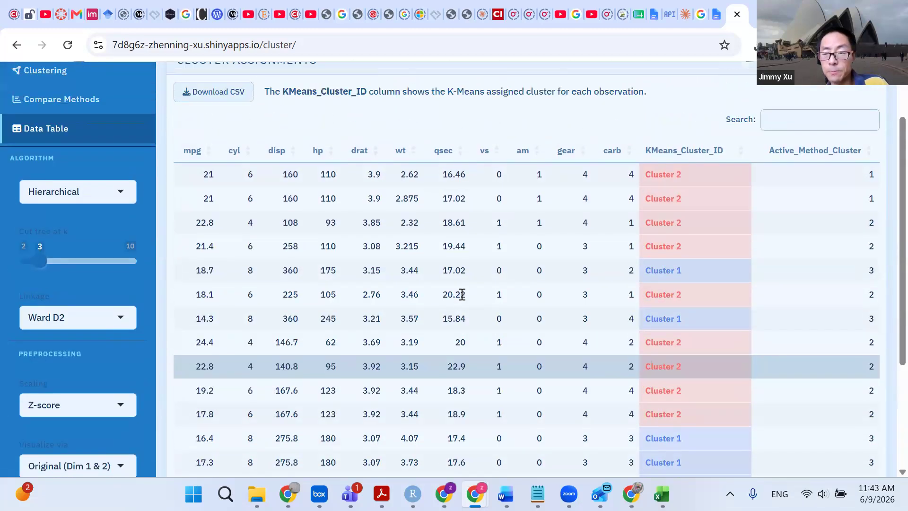
pyautogui.scroll(2, 272, 286)
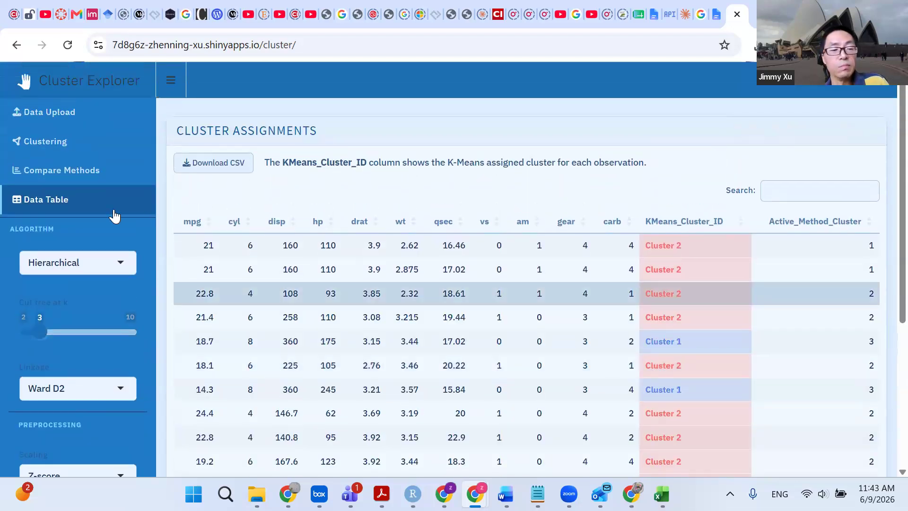
pyautogui.click(84, 181)
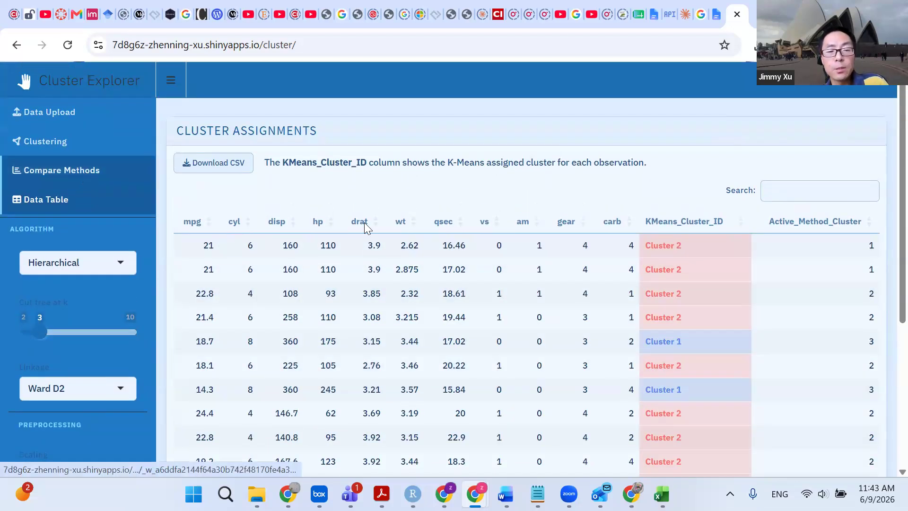
pyautogui.scroll(-4, 493, 253)
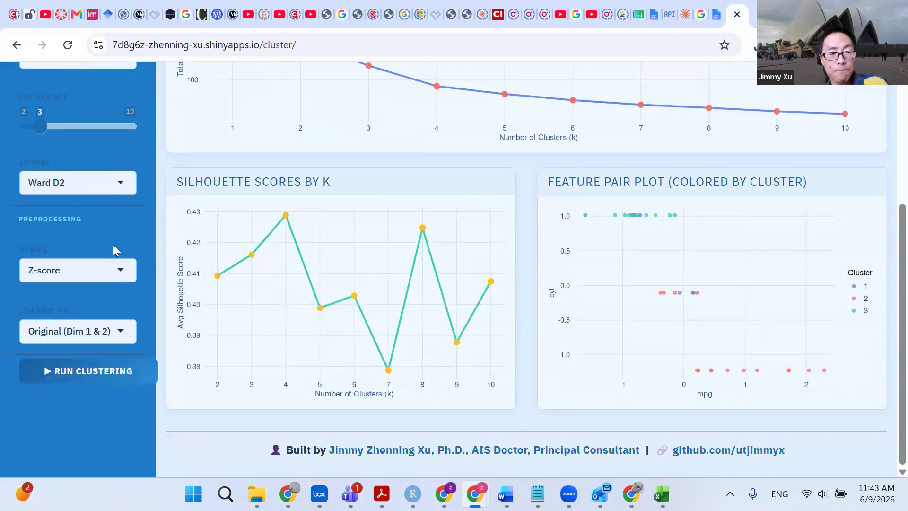
# Return to the clustering results, rerun Hierarchical clustering with the tree cut at 3 and Ward D2 linkage, and view the dendrogram
pyautogui.scroll(4, 113, 244)
pyautogui.click(47, 143)
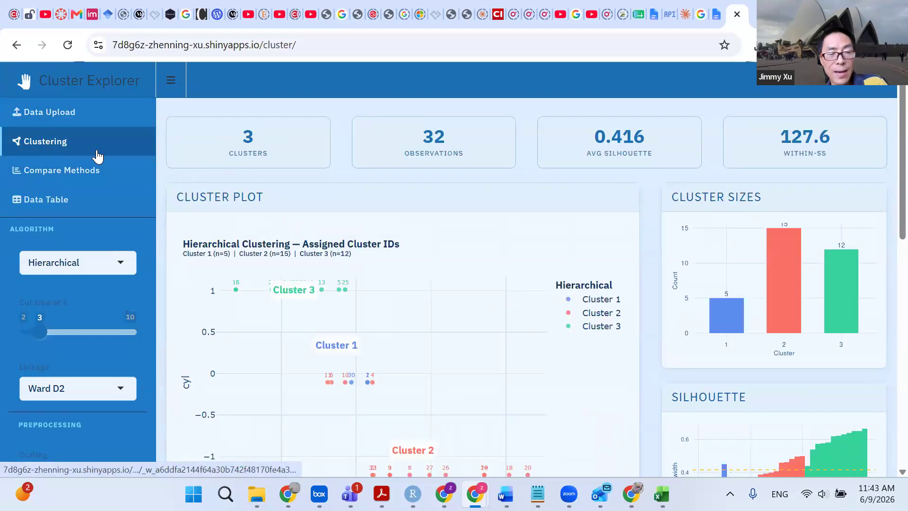
pyautogui.click(114, 262)
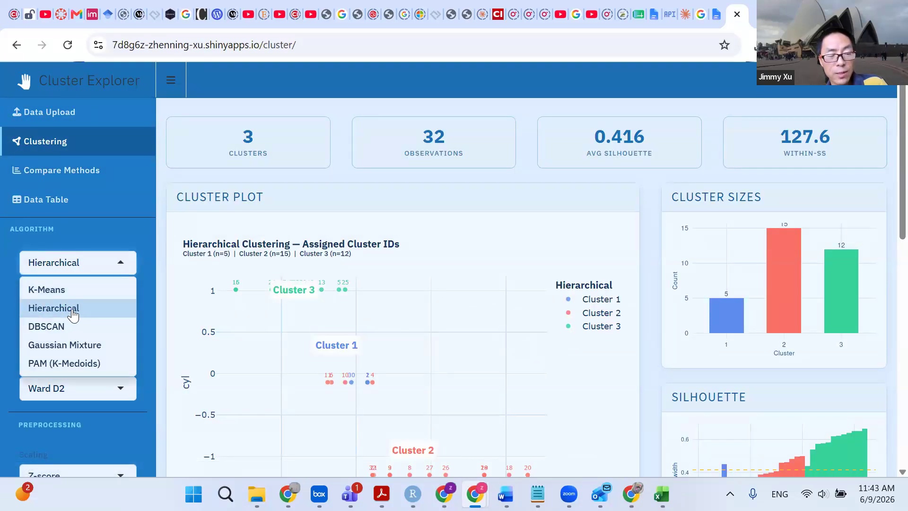
pyautogui.click(130, 215)
pyautogui.scroll(-4, 96, 322)
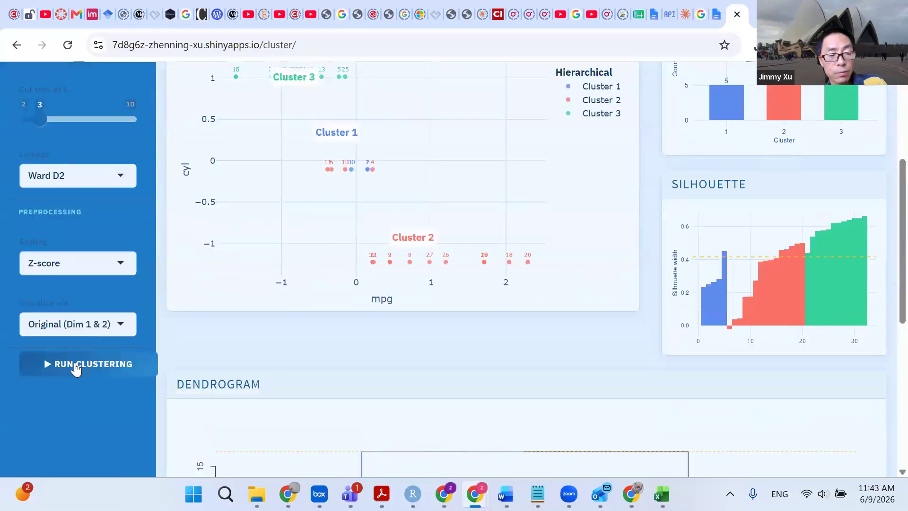
pyautogui.click(76, 365)
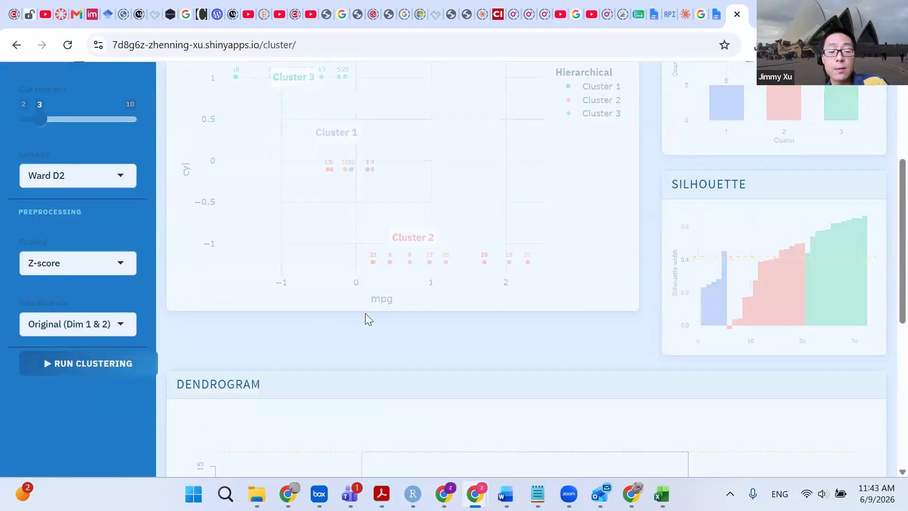
pyautogui.scroll(-4, 450, 313)
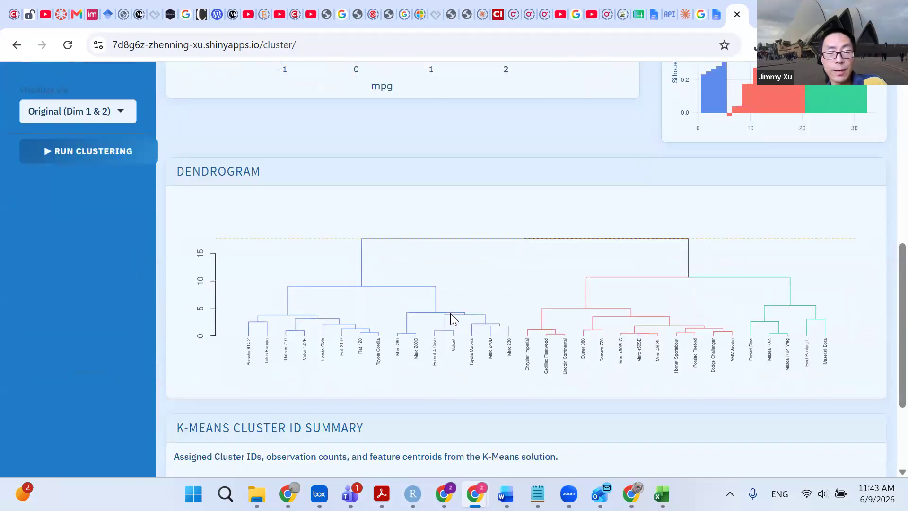
# Open the data table and compare the K-Means cluster IDs with the hierarchical cluster assignments
pyautogui.scroll(6, 450, 313)
pyautogui.click(56, 129)
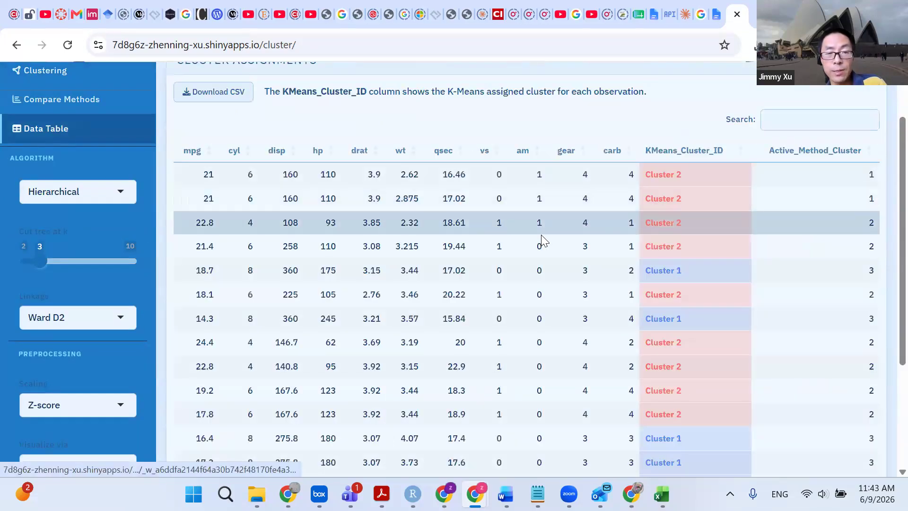
pyautogui.scroll(2, 541, 234)
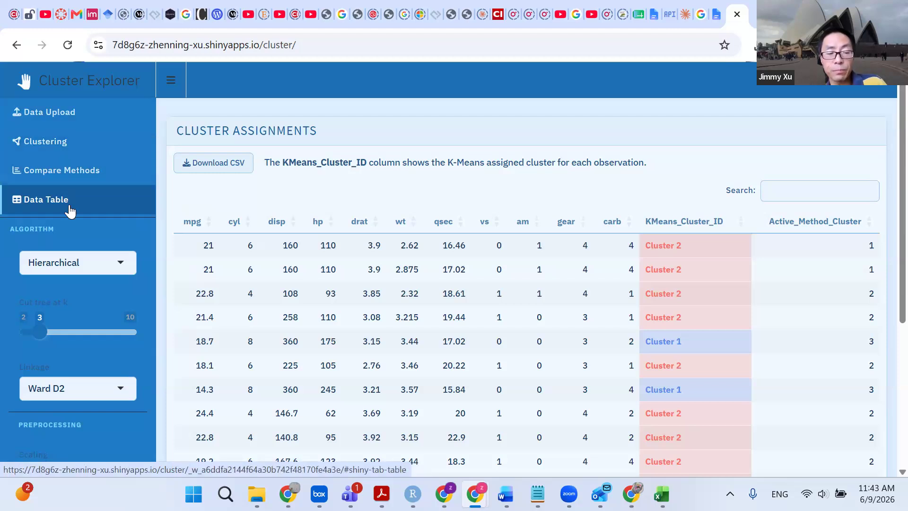
pyautogui.scroll(-3, 70, 211)
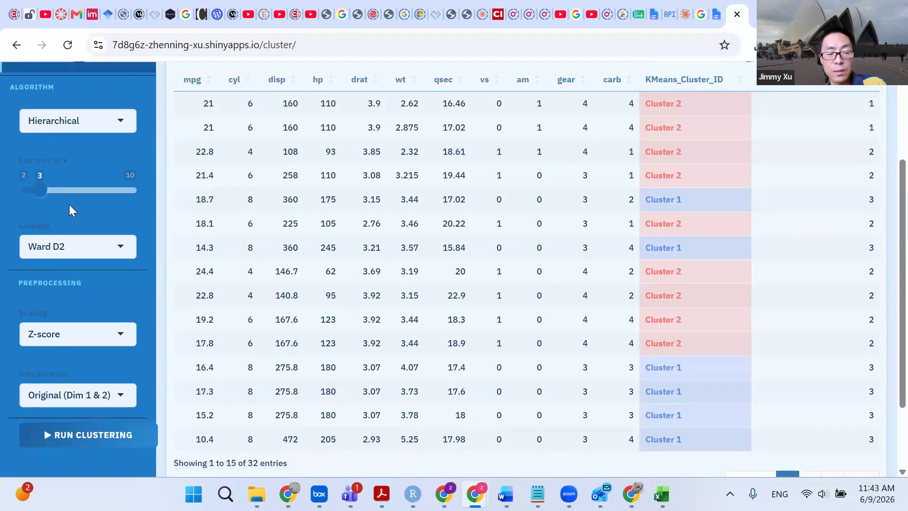
pyautogui.scroll(3, 69, 205)
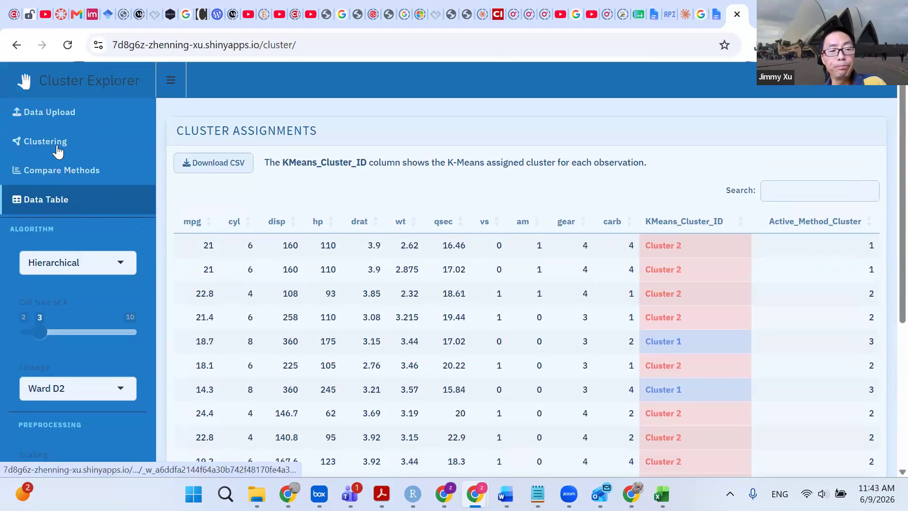
# Go back to the clustering results and review the dendrogram and the K-Means cluster ID summary
pyautogui.click(57, 150)
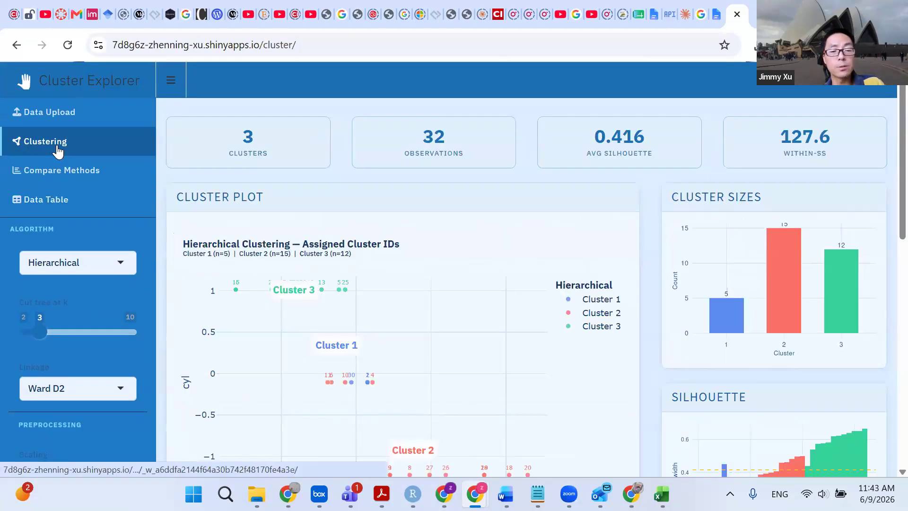
pyautogui.scroll(-7, 668, 280)
pyautogui.scroll(-5, 668, 280)
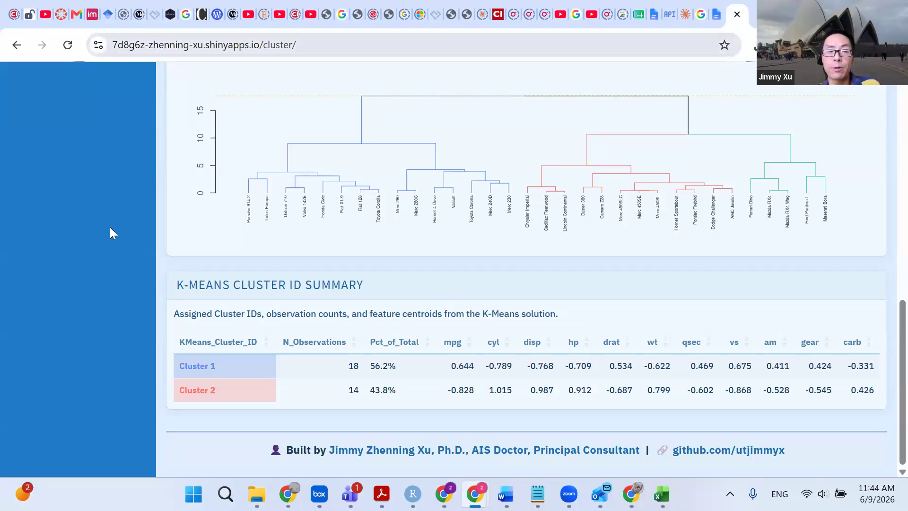
# Switch to the Google Docs agenda and copy the improvado.io link listed under "2. Industry Guide"
pyautogui.click(716, 15)
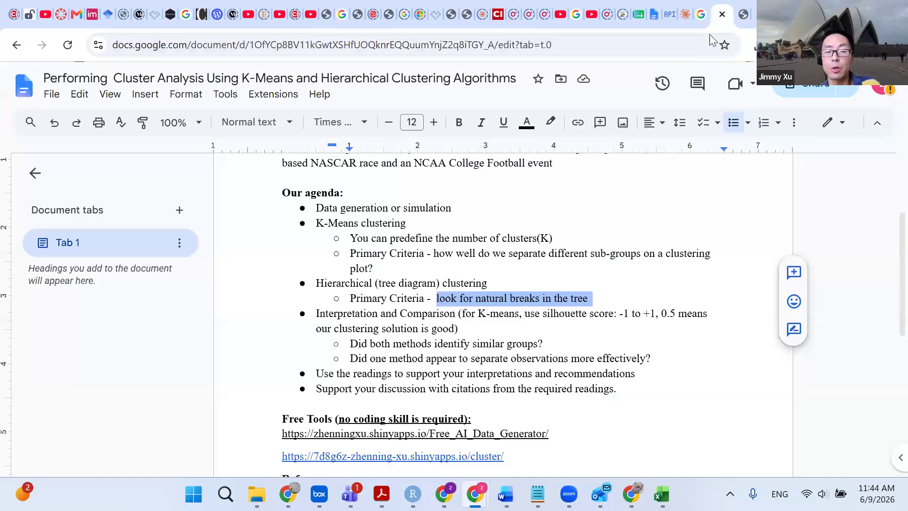
pyautogui.scroll(-7, 519, 326)
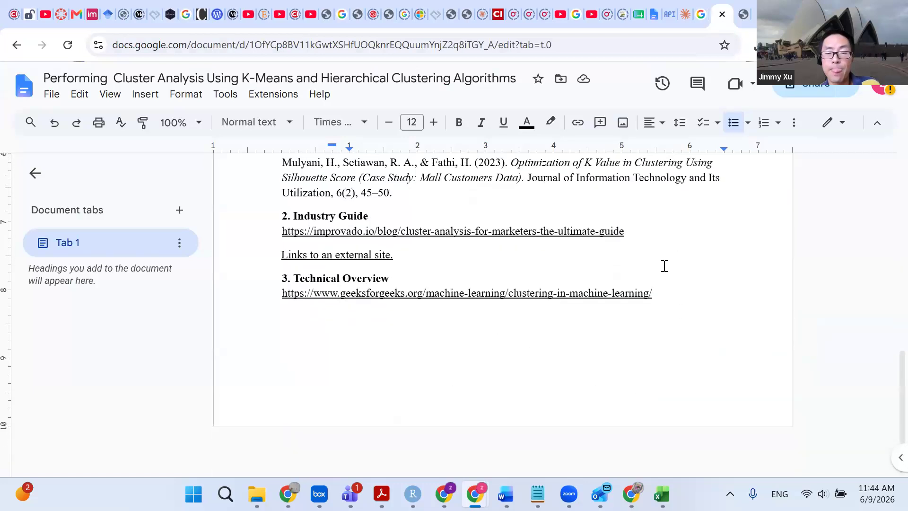
pyautogui.click(633, 232)
pyautogui.moveTo(633, 233); pyautogui.dragTo(257, 227)
pyautogui.hotkey('ctrl', 'c')
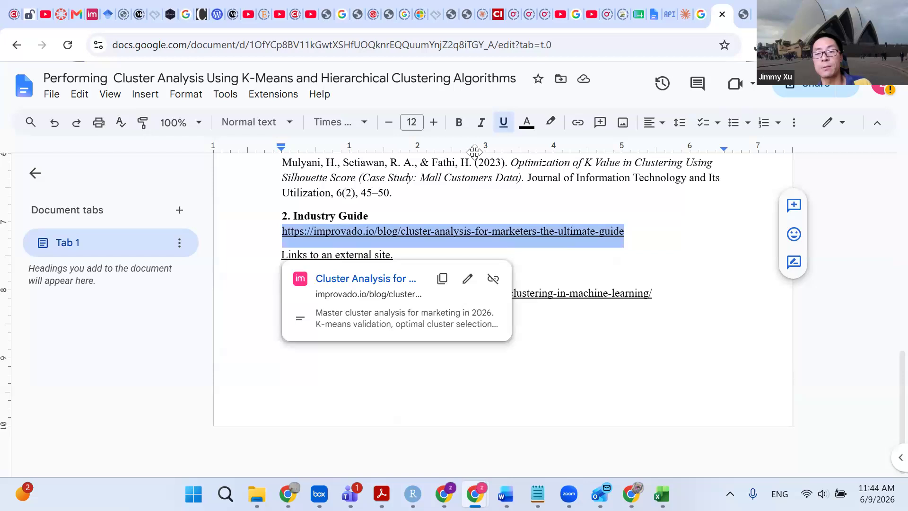
# Switch back to the Cluster Explorer page and load the copied improvado.io cluster analysis guide in its place
pyautogui.click(745, 16)
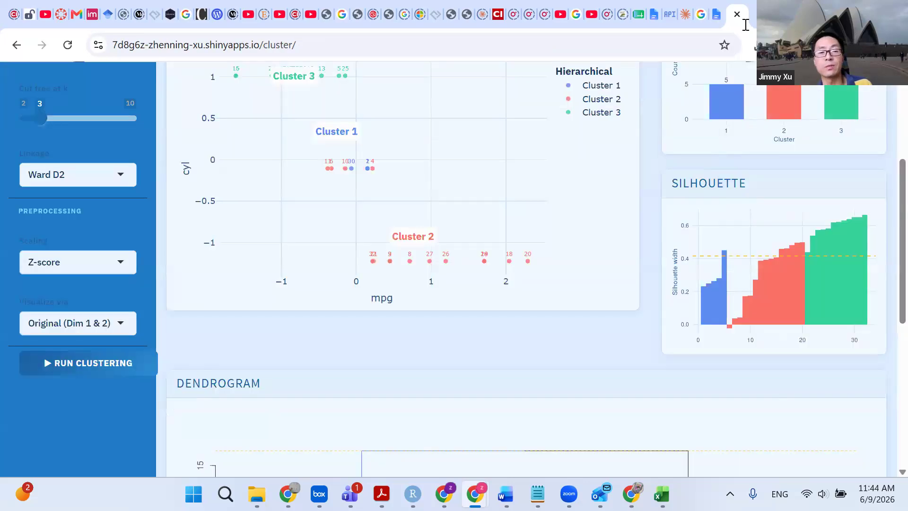
pyautogui.click(281, 47)
pyautogui.hotkey('ctrl', 'v')
pyautogui.press('Return')
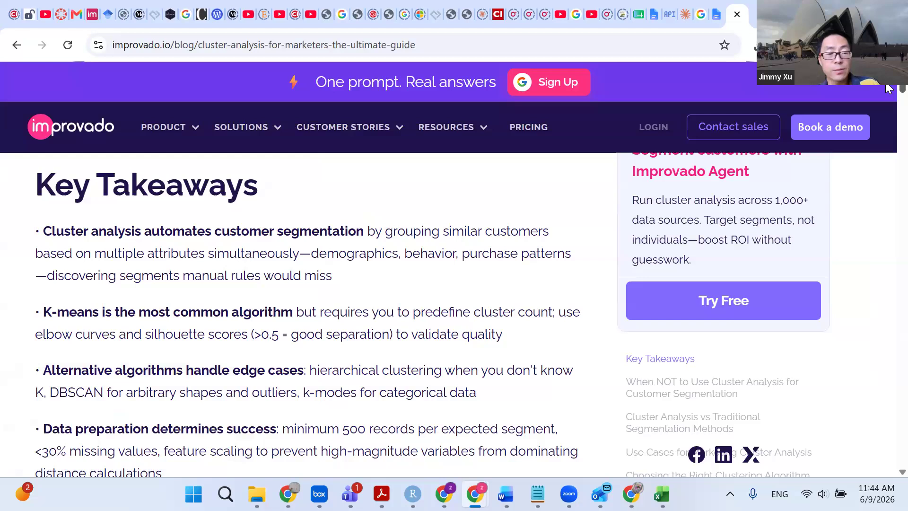
# Skim the Improvado guide's sections on use cases, hierarchical clustering, cluster validation, failure cases, challenges and clustering tools
pyautogui.scroll(-20, 885, 121)
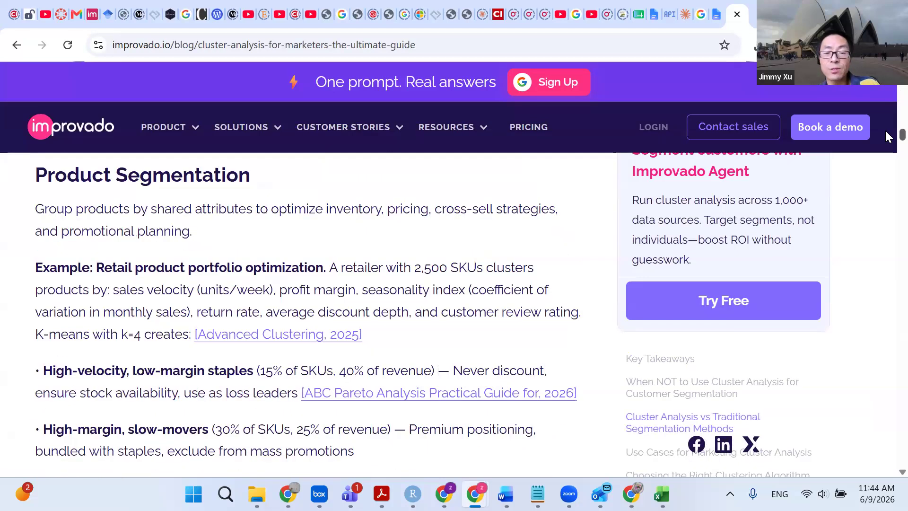
pyautogui.scroll(-8, 886, 162)
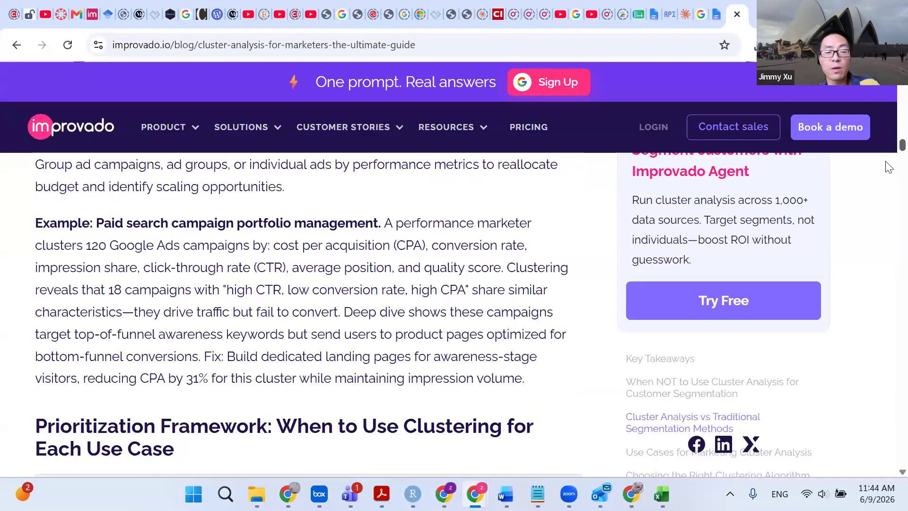
pyautogui.scroll(-10, 889, 167)
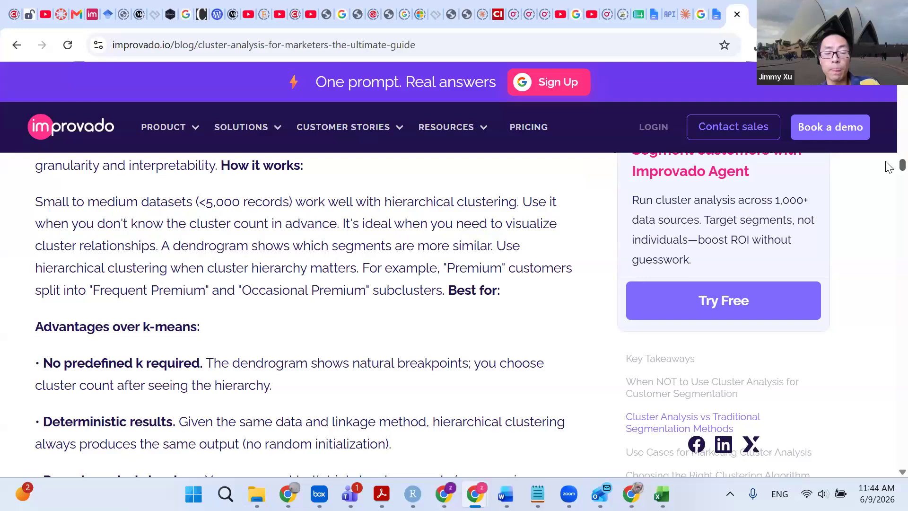
pyautogui.scroll(-15, 888, 175)
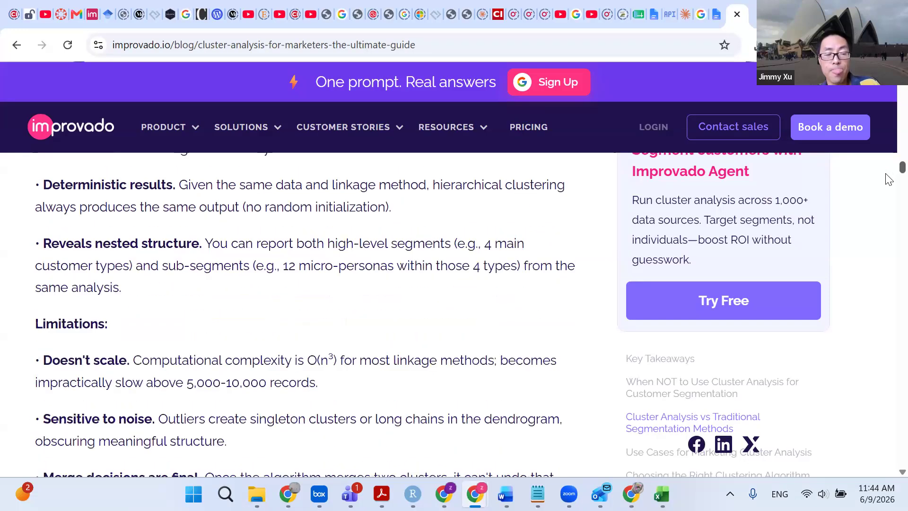
pyautogui.scroll(-20, 888, 194)
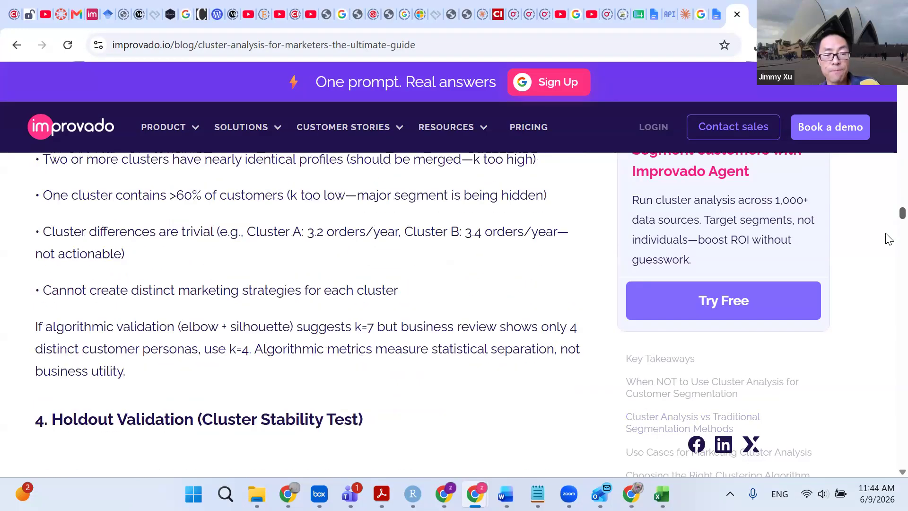
pyautogui.scroll(-20, 889, 299)
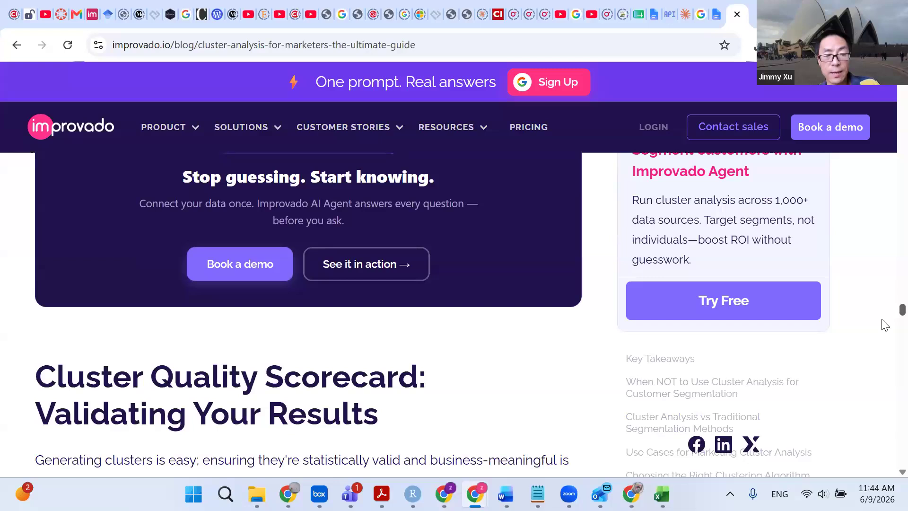
pyautogui.scroll(-10, 884, 337)
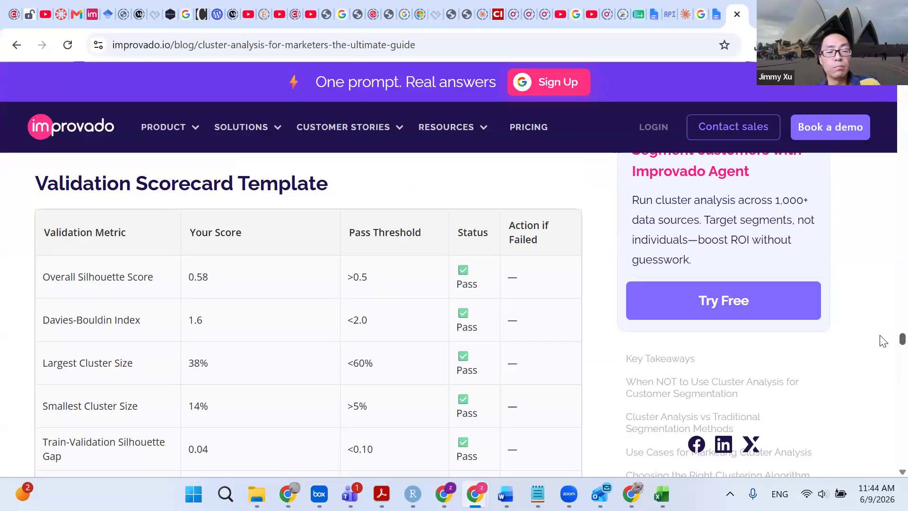
pyautogui.scroll(-15, 878, 358)
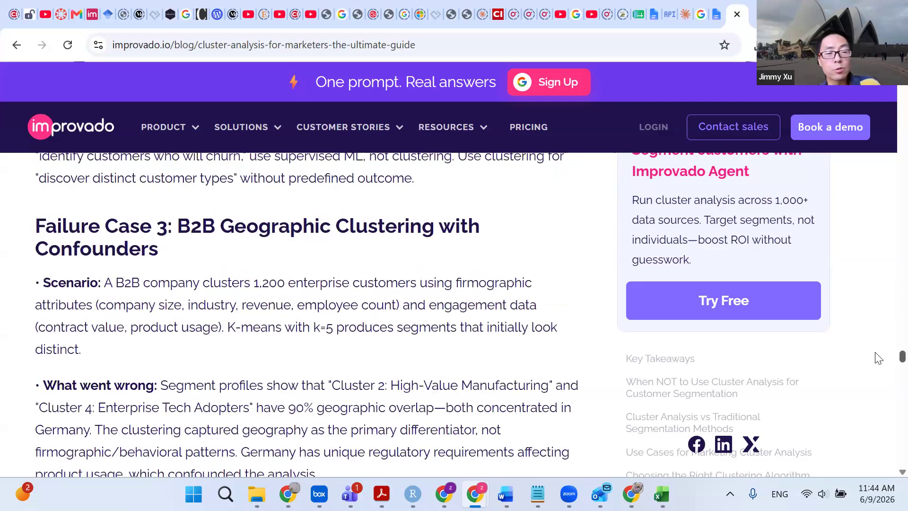
pyautogui.scroll(-20, 877, 371)
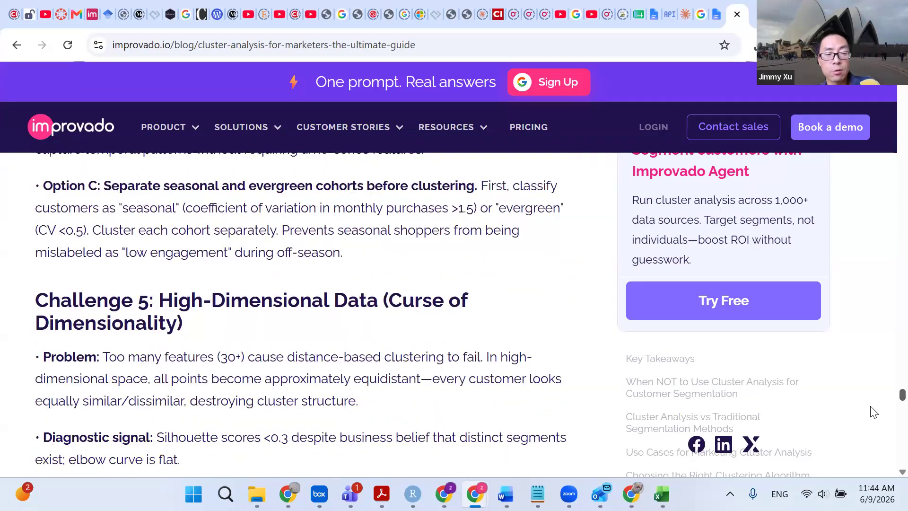
pyautogui.scroll(-10, 873, 414)
pyautogui.scroll(-5, 869, 426)
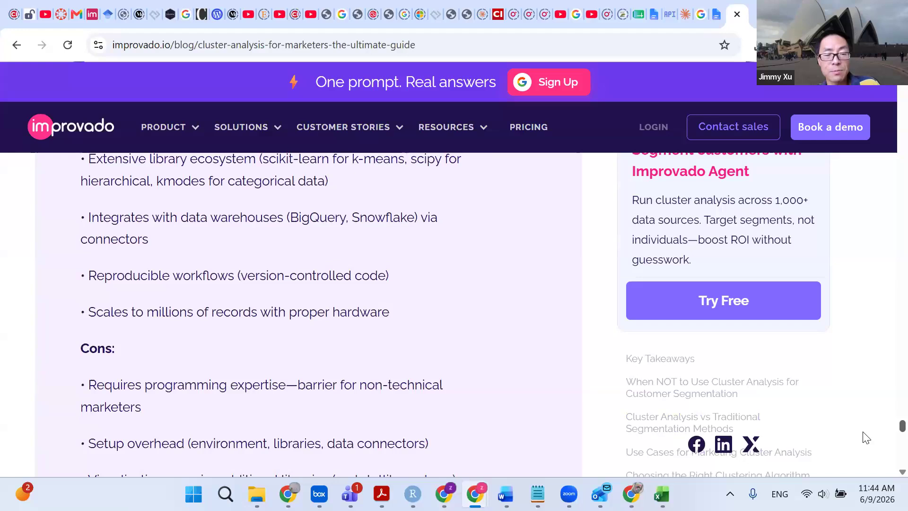
pyautogui.scroll(-5, 866, 438)
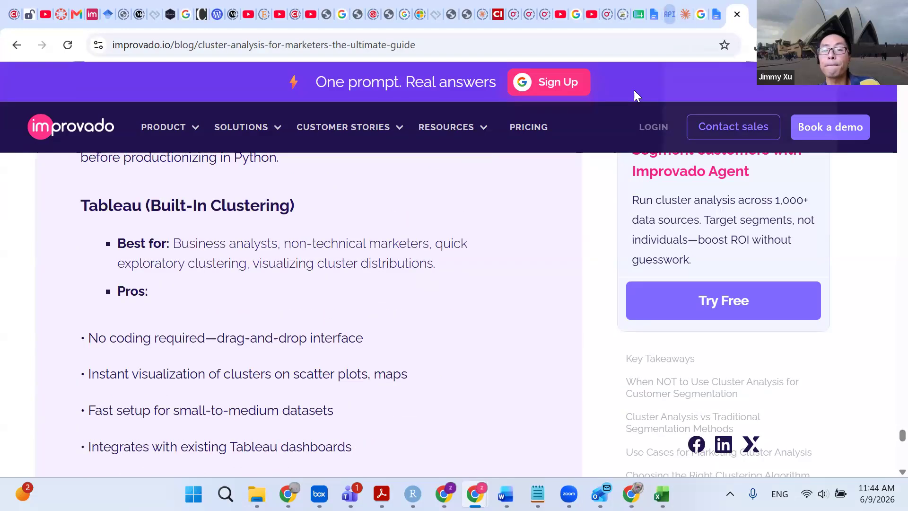